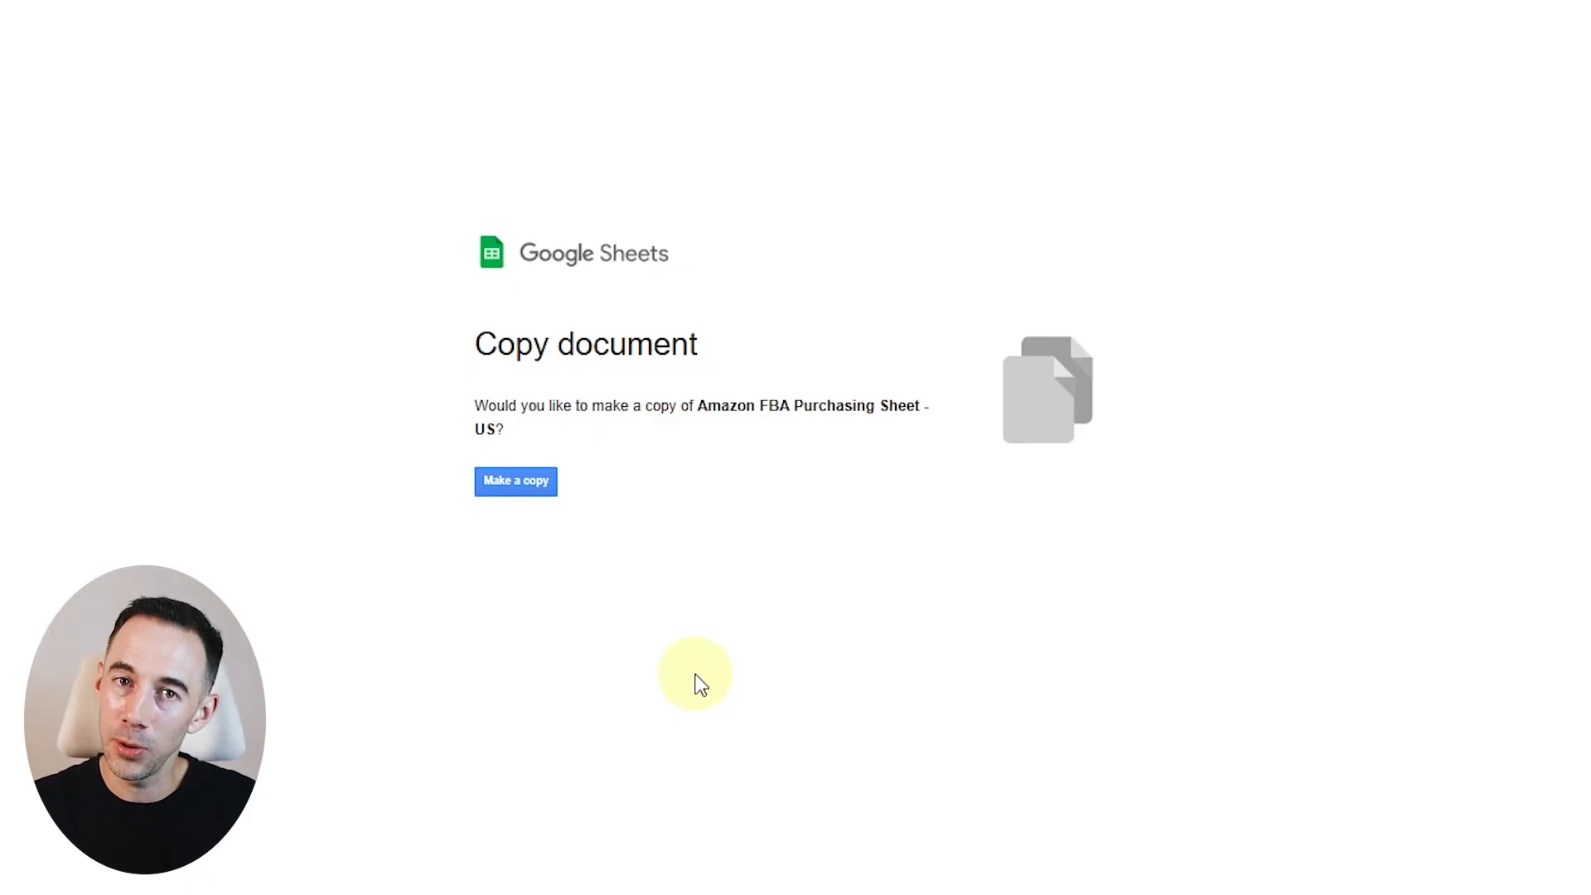
# - Make a copy of the Amazon FBA Purchasing Sheet - US and look across all columns of its Buy Sheet
pyautogui.click(529, 482)
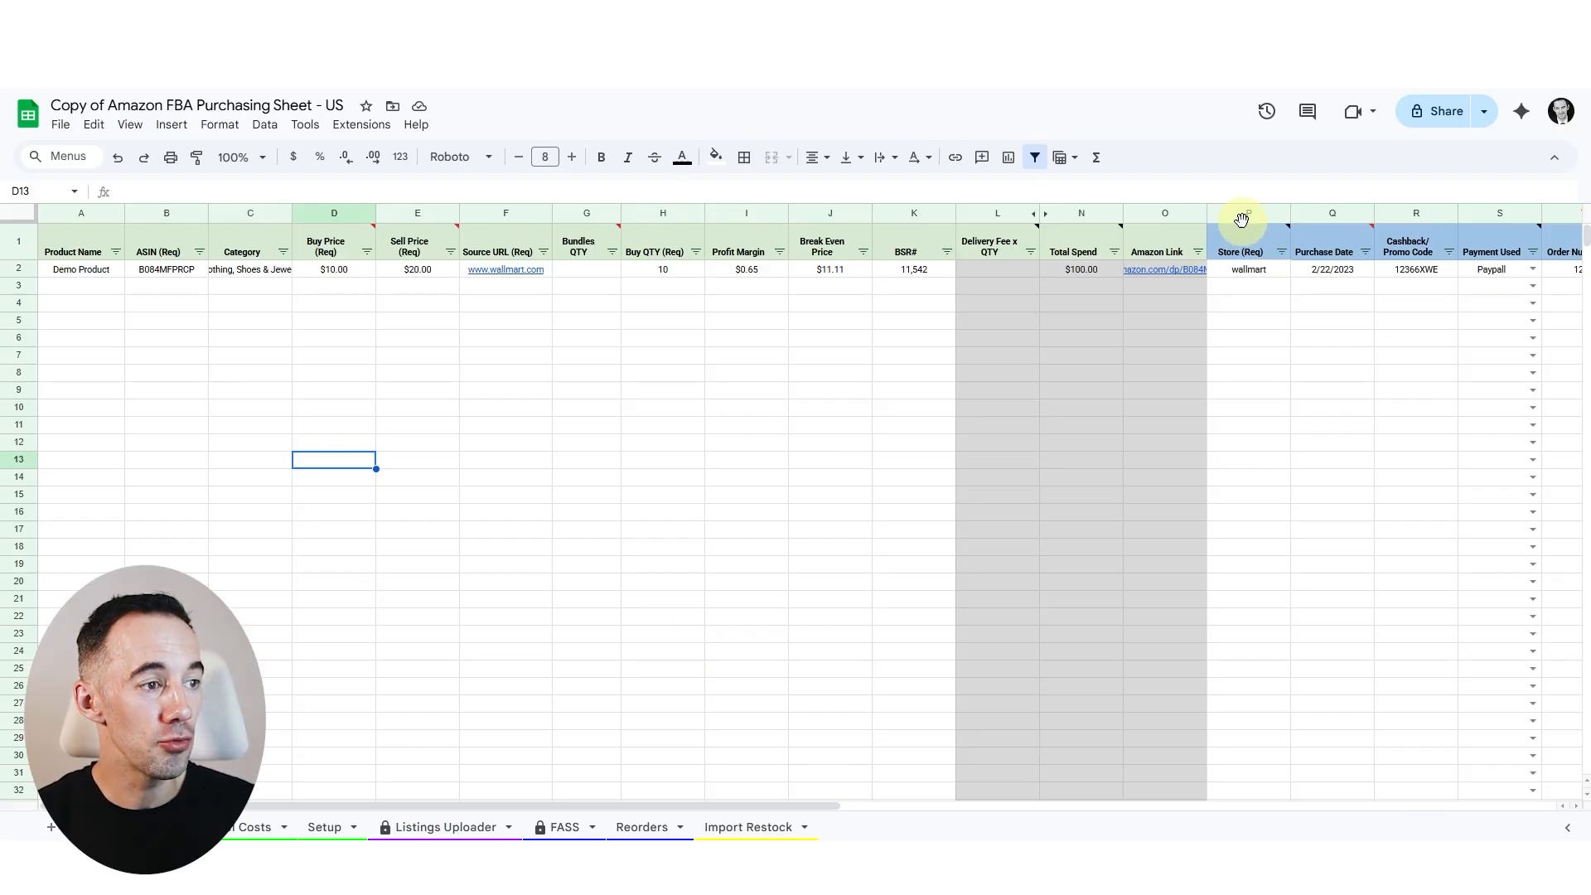
pyautogui.moveTo(795, 802); pyautogui.dragTo(1584, 794)
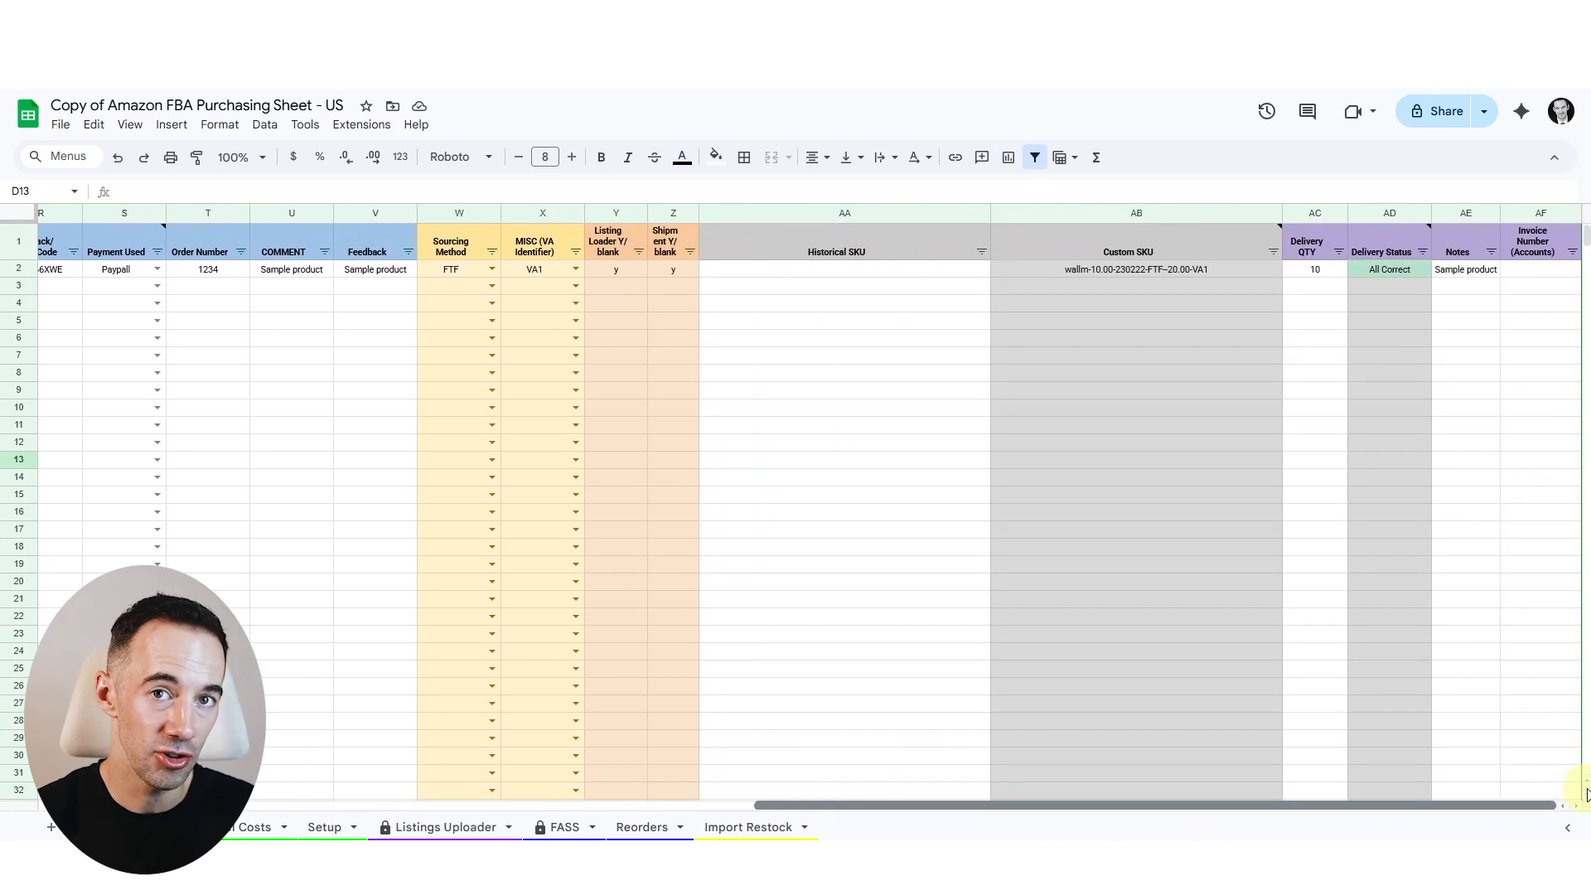
pyautogui.moveTo(1585, 794); pyautogui.dragTo(587, 572)
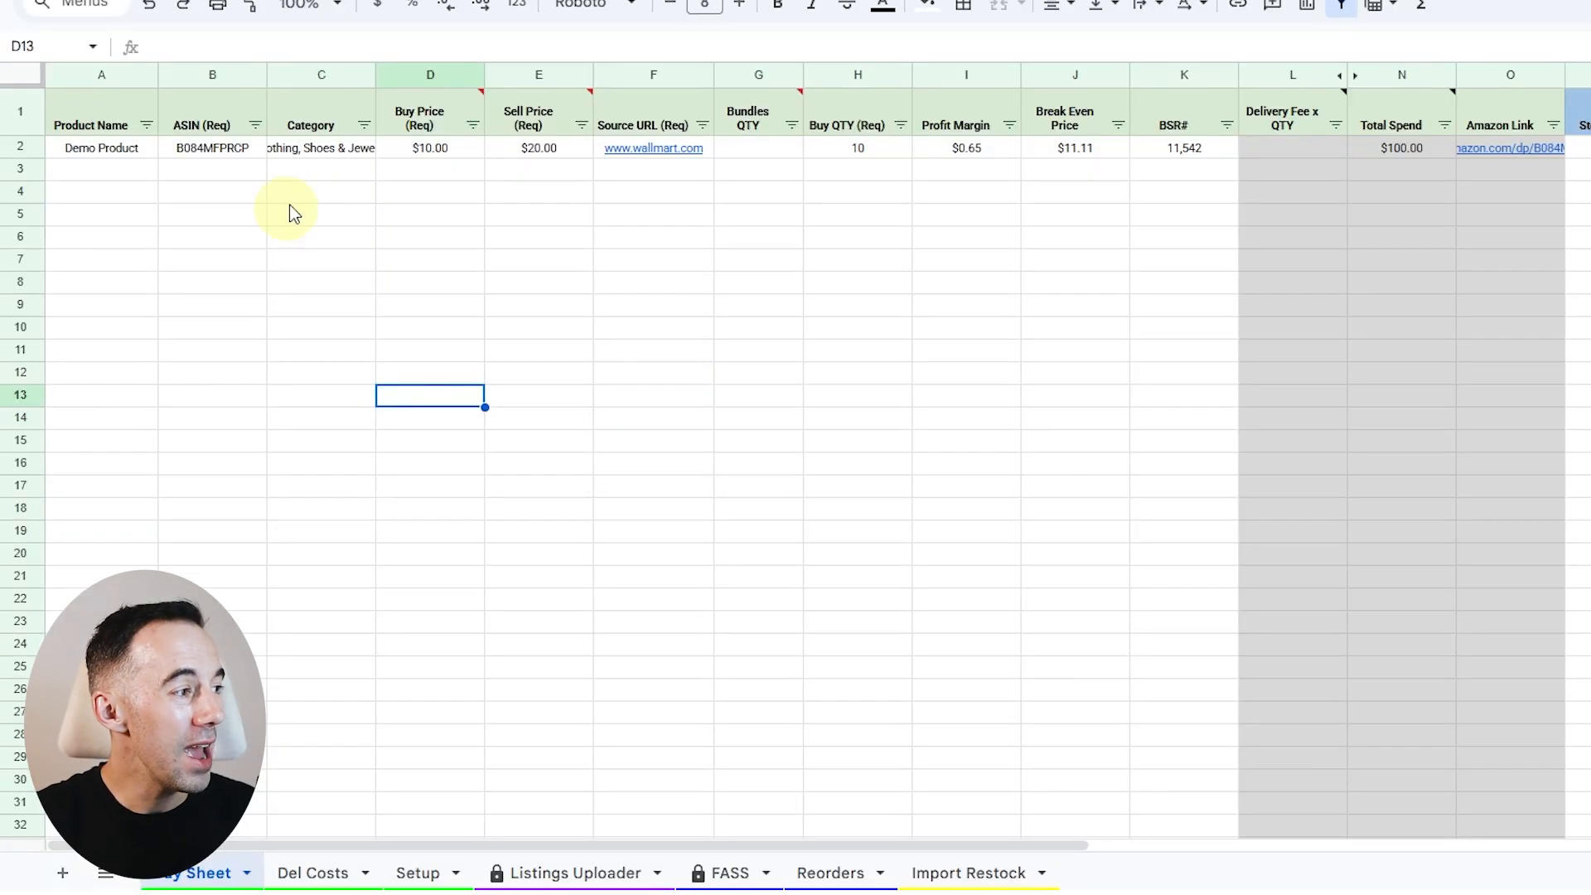
# - Examine the Buy Sheet's product columns from Product Name through Delivery Fee x QTY using the demo product row
pyautogui.click(83, 270)
pyautogui.keyDown('shift'); pyautogui.click(1226, 146); pyautogui.keyUp('shift')
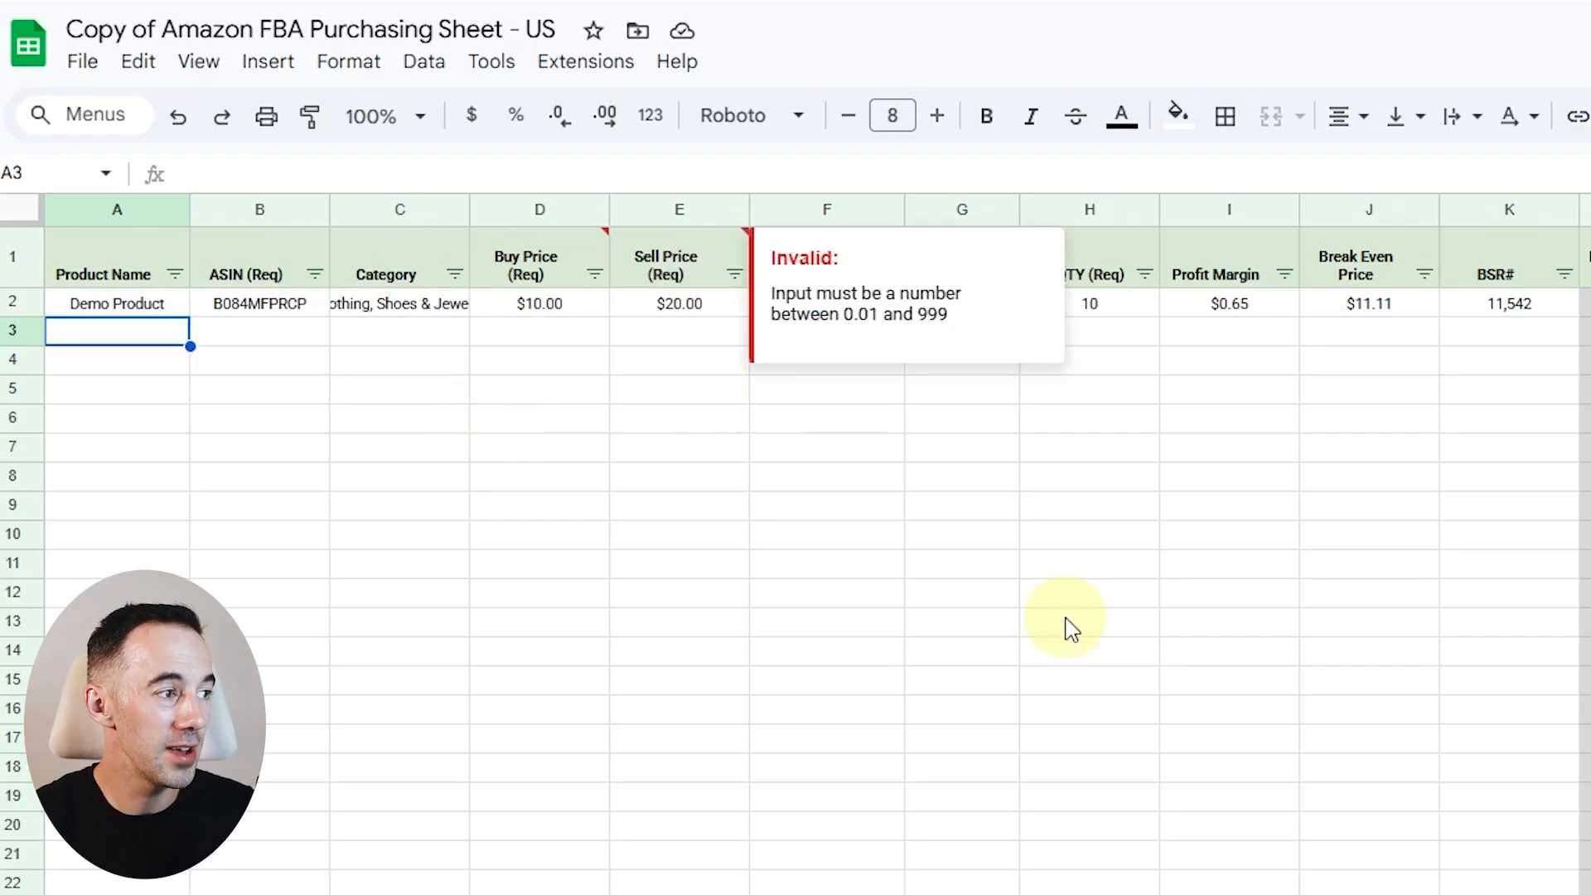
pyautogui.click(1128, 642)
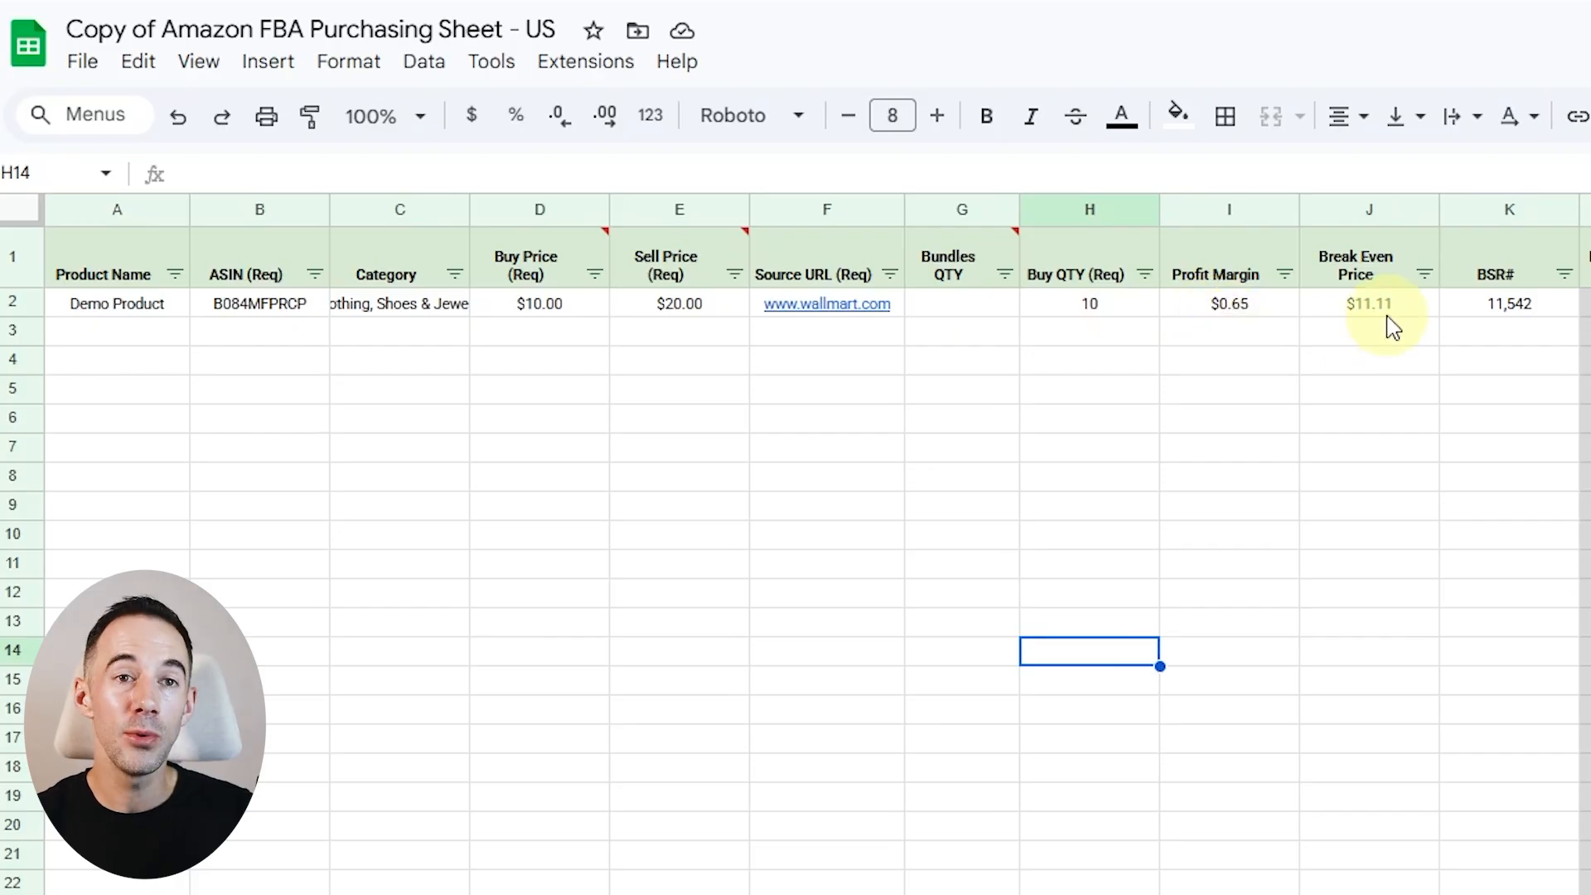
pyautogui.moveTo(535, 805); pyautogui.dragTo(733, 802)
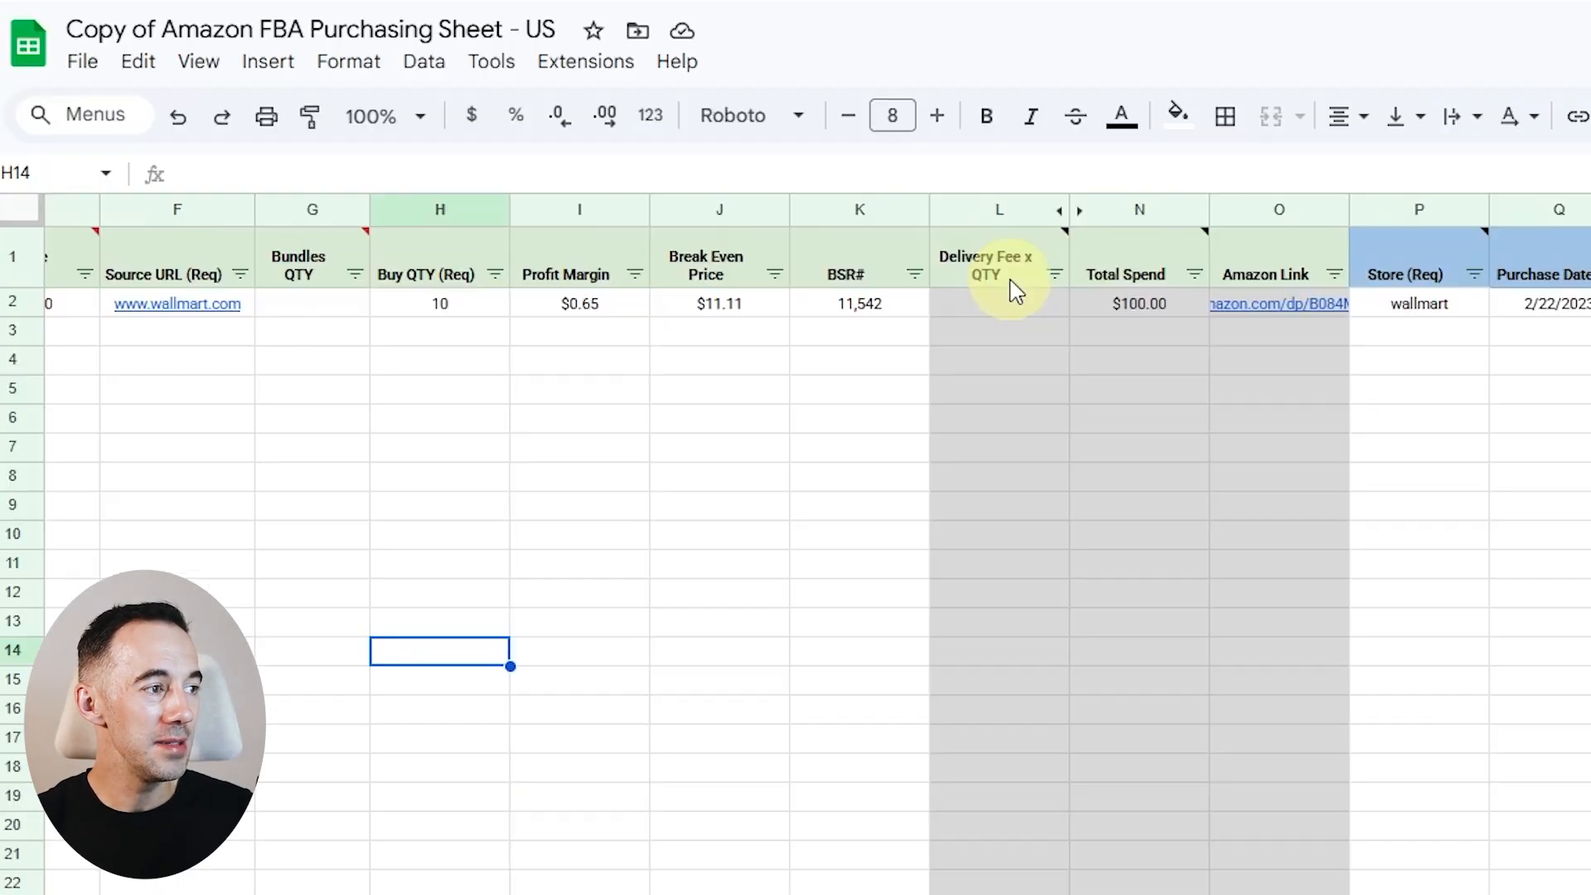
pyautogui.moveTo(617, 256)
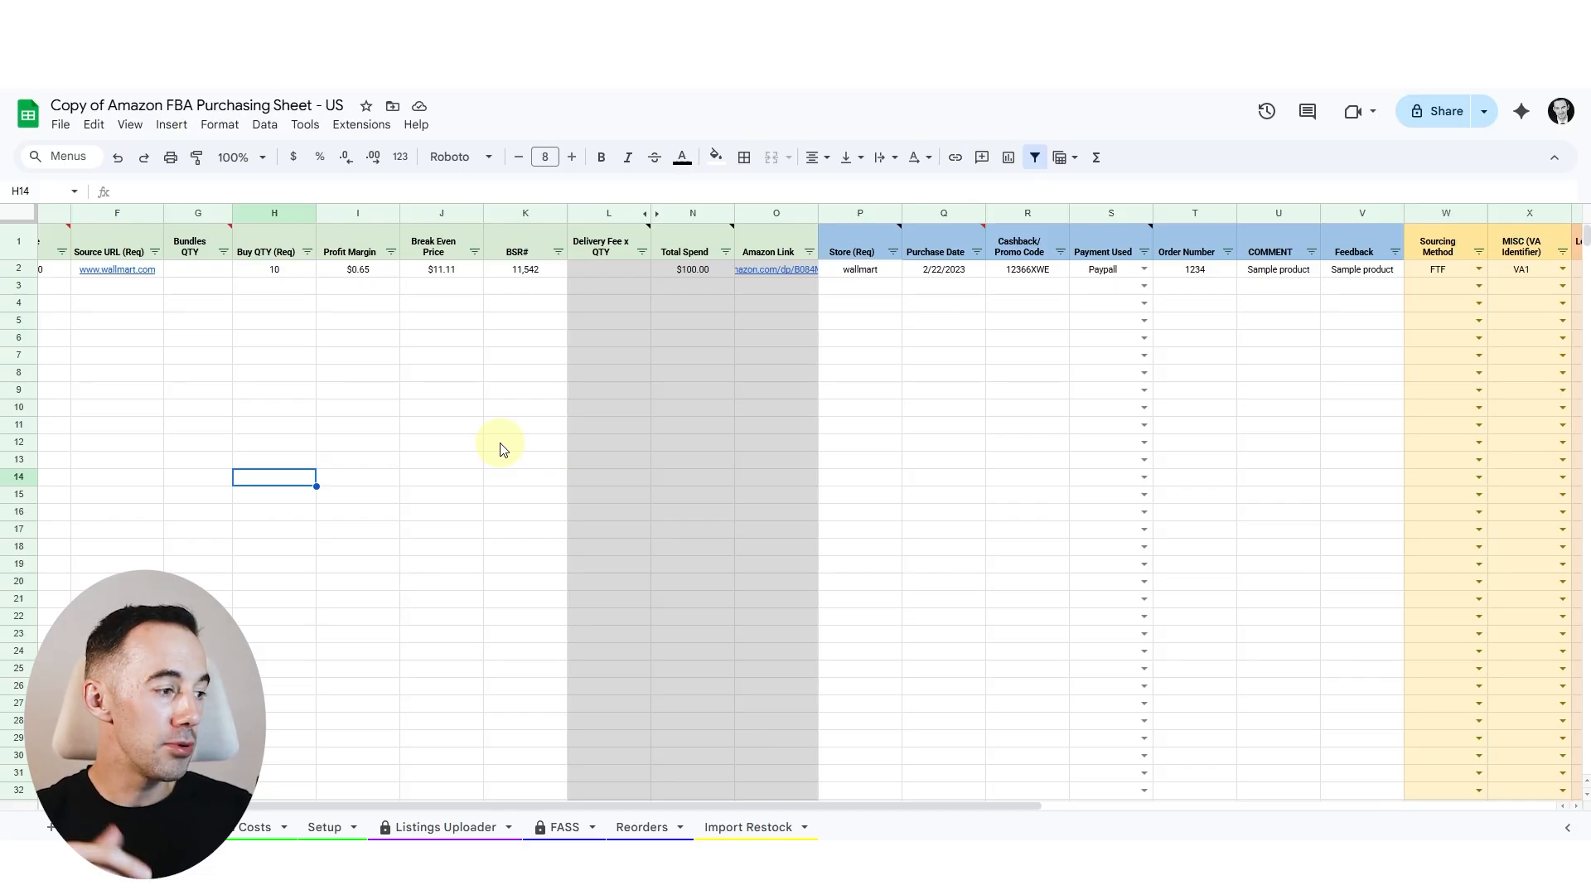
# - Check how delivery costs are logged on the Del Costs sheet and return to the Buy Sheet
pyautogui.click(249, 828)
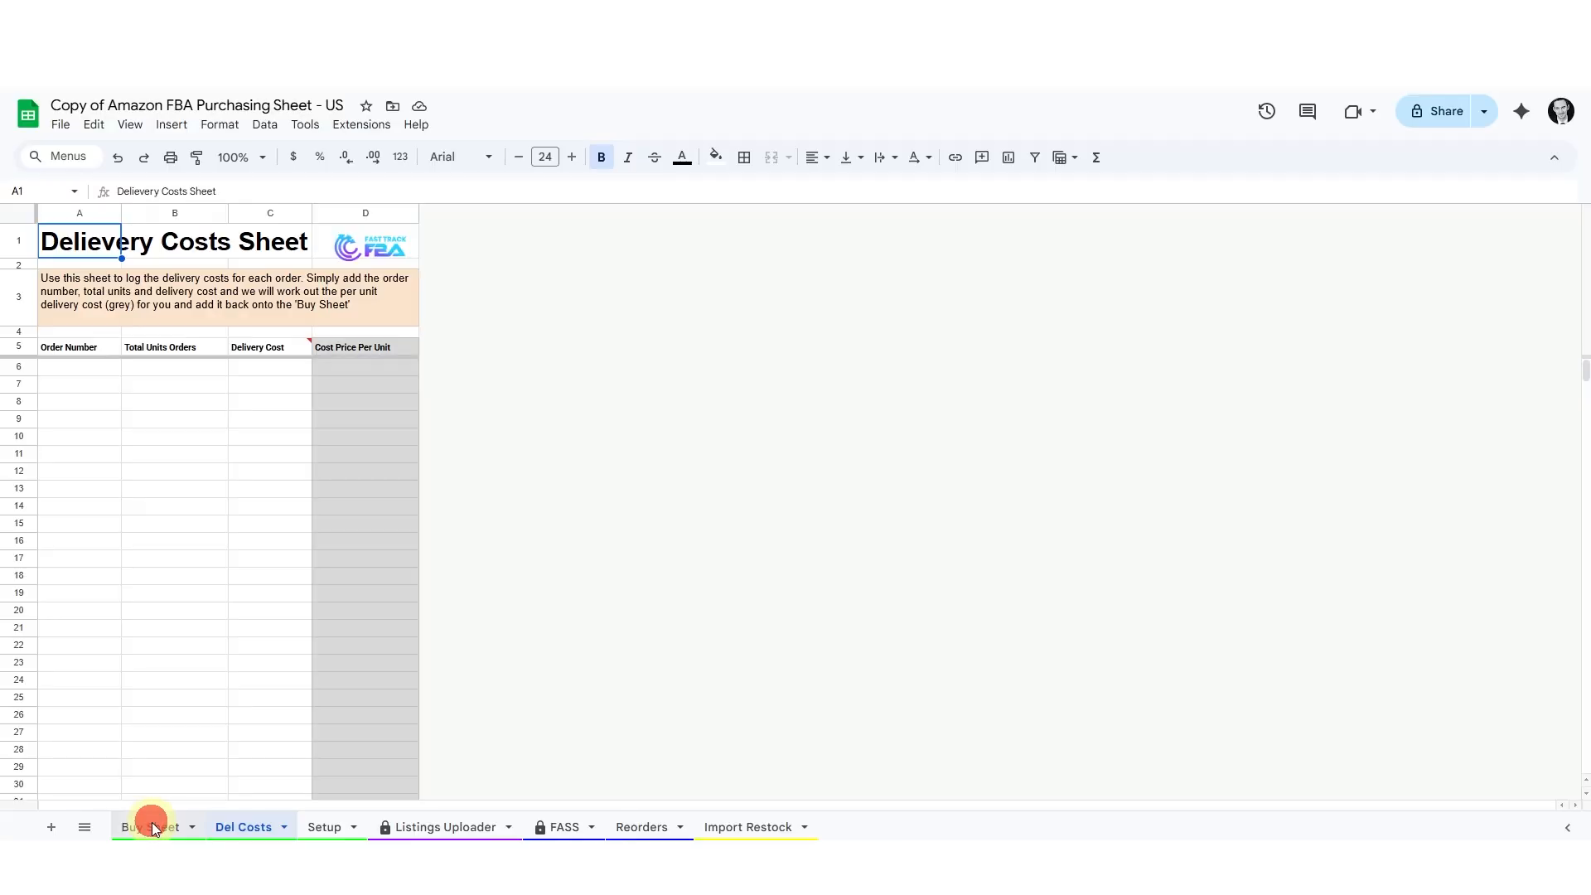
pyautogui.click(153, 821)
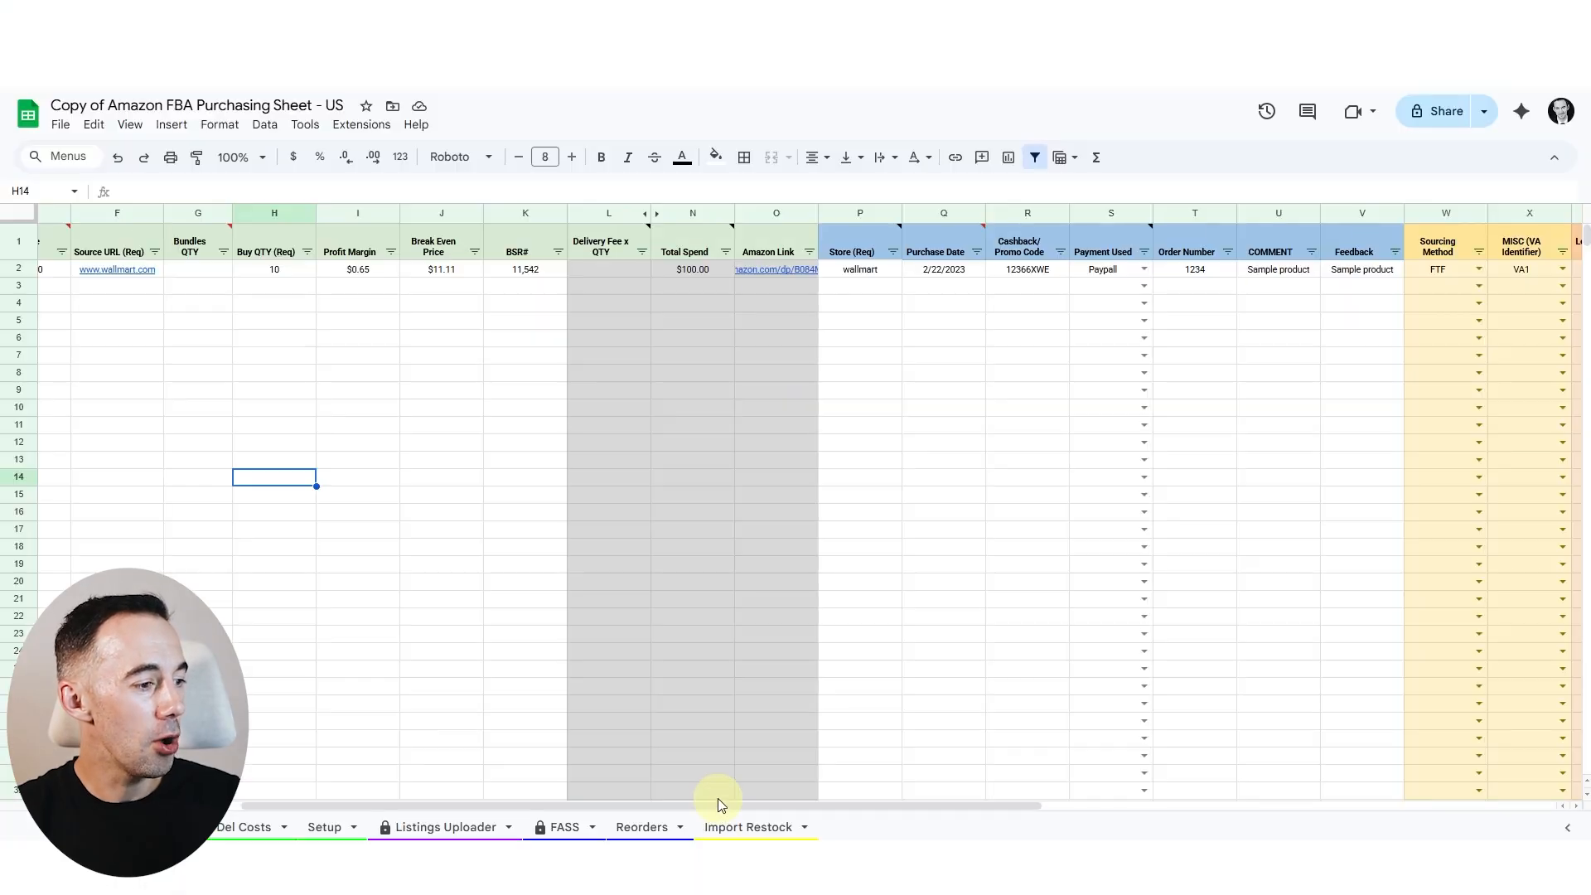
pyautogui.moveTo(718, 802); pyautogui.dragTo(630, 804)
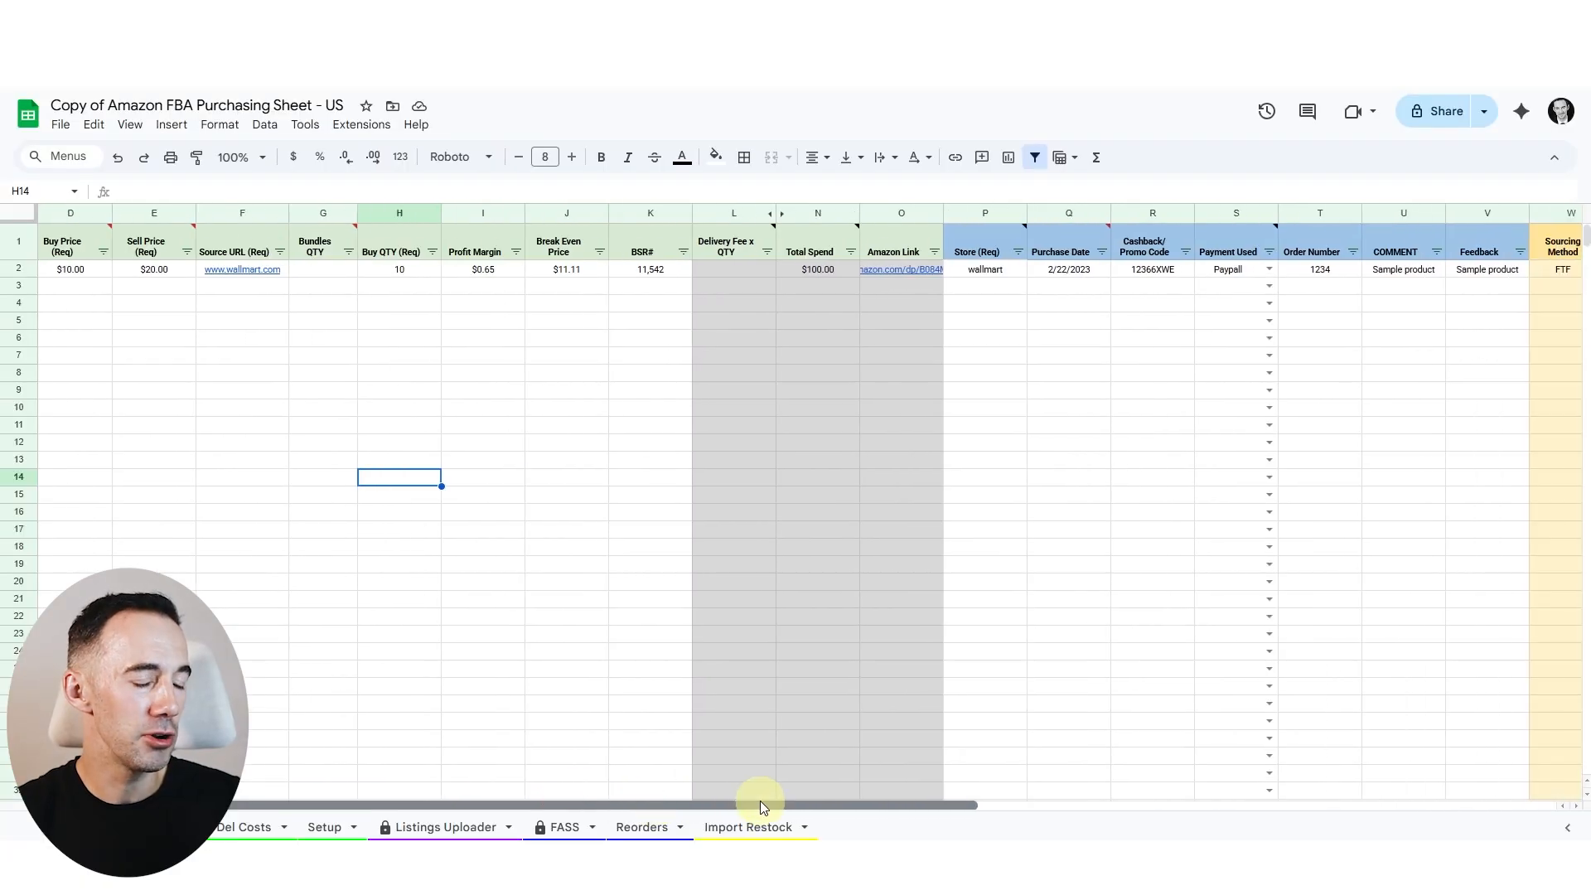
# - Examine the Buy Sheet's purchase columns from Store to Feedback, including the Payment Used column
pyautogui.moveTo(759, 800); pyautogui.dragTo(1075, 774)
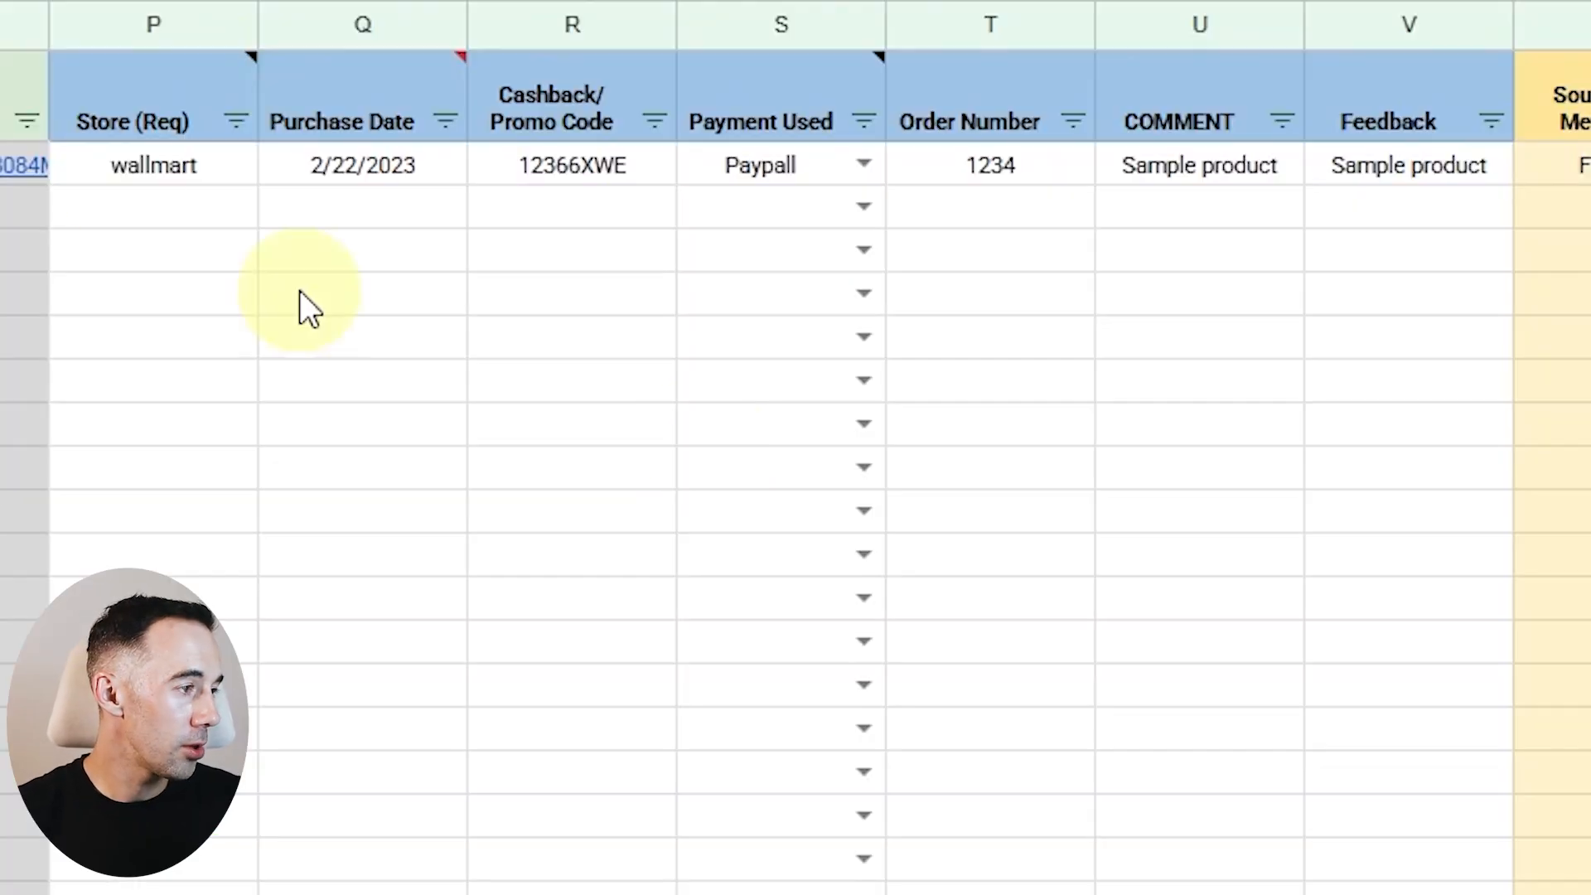
pyautogui.moveTo(362, 244)
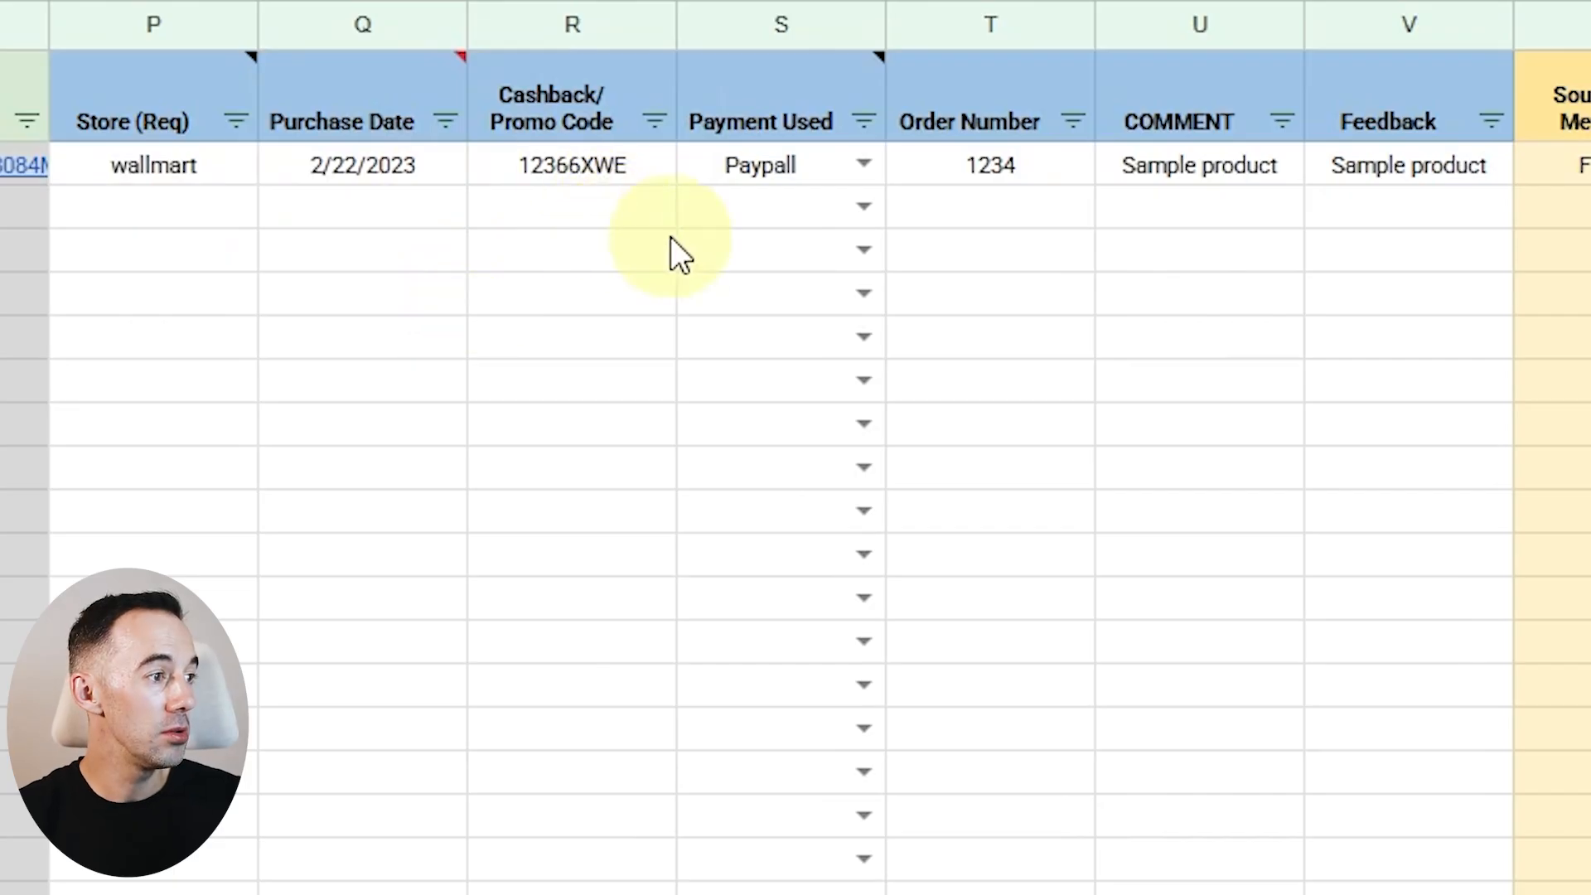
pyautogui.click(862, 206)
pyautogui.click(1059, 381)
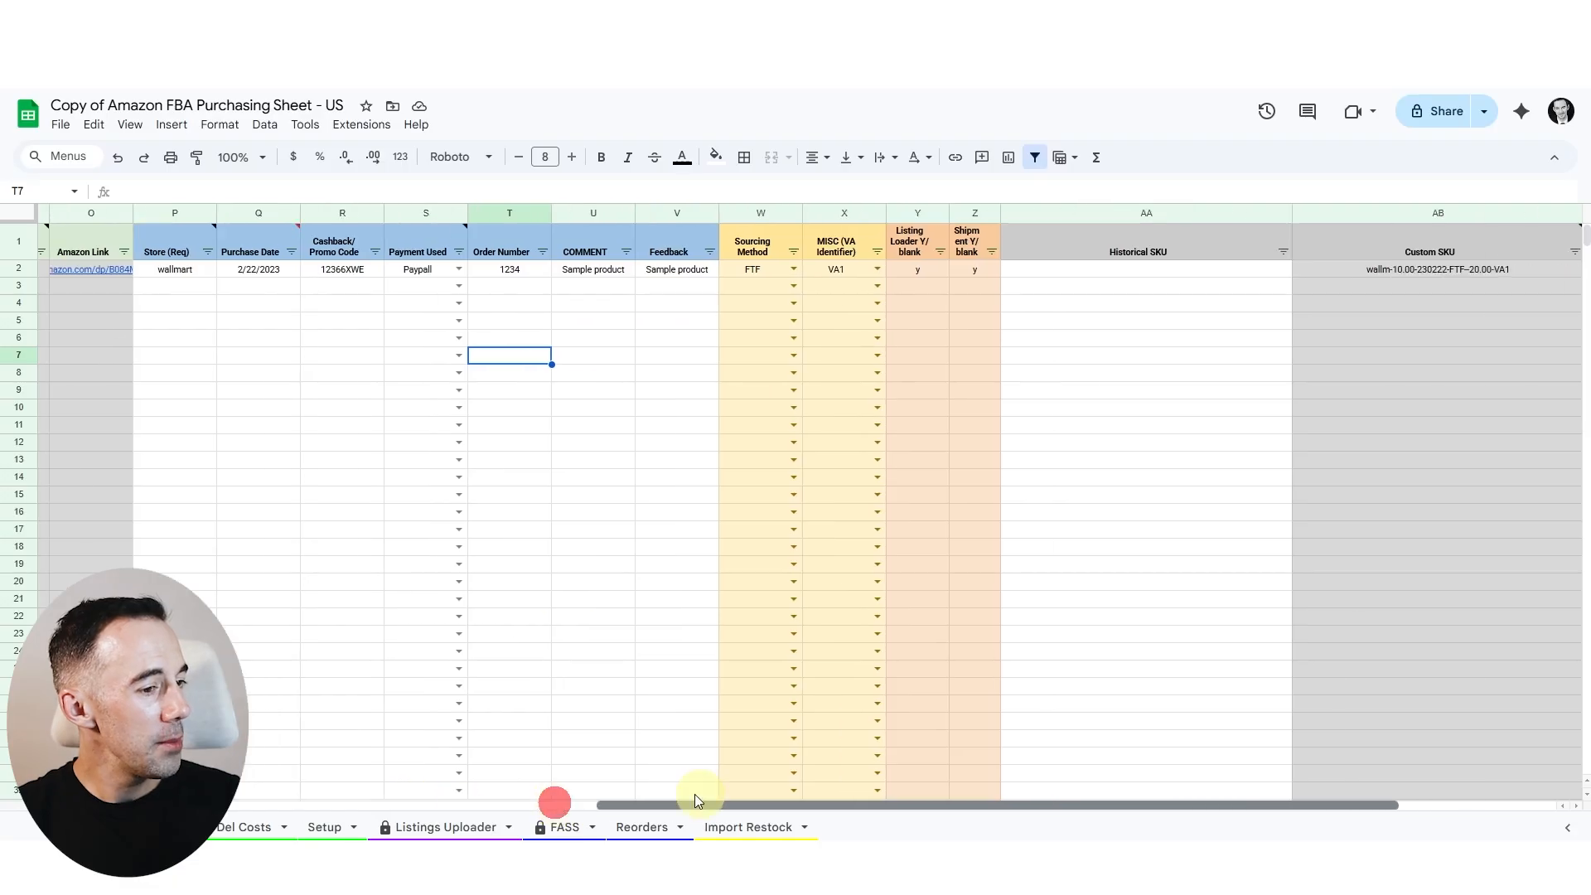
# - Review the available options for Sourcing Method and MISC (VA Identifier) in the demo product row
pyautogui.moveTo(551, 804); pyautogui.dragTo(811, 779)
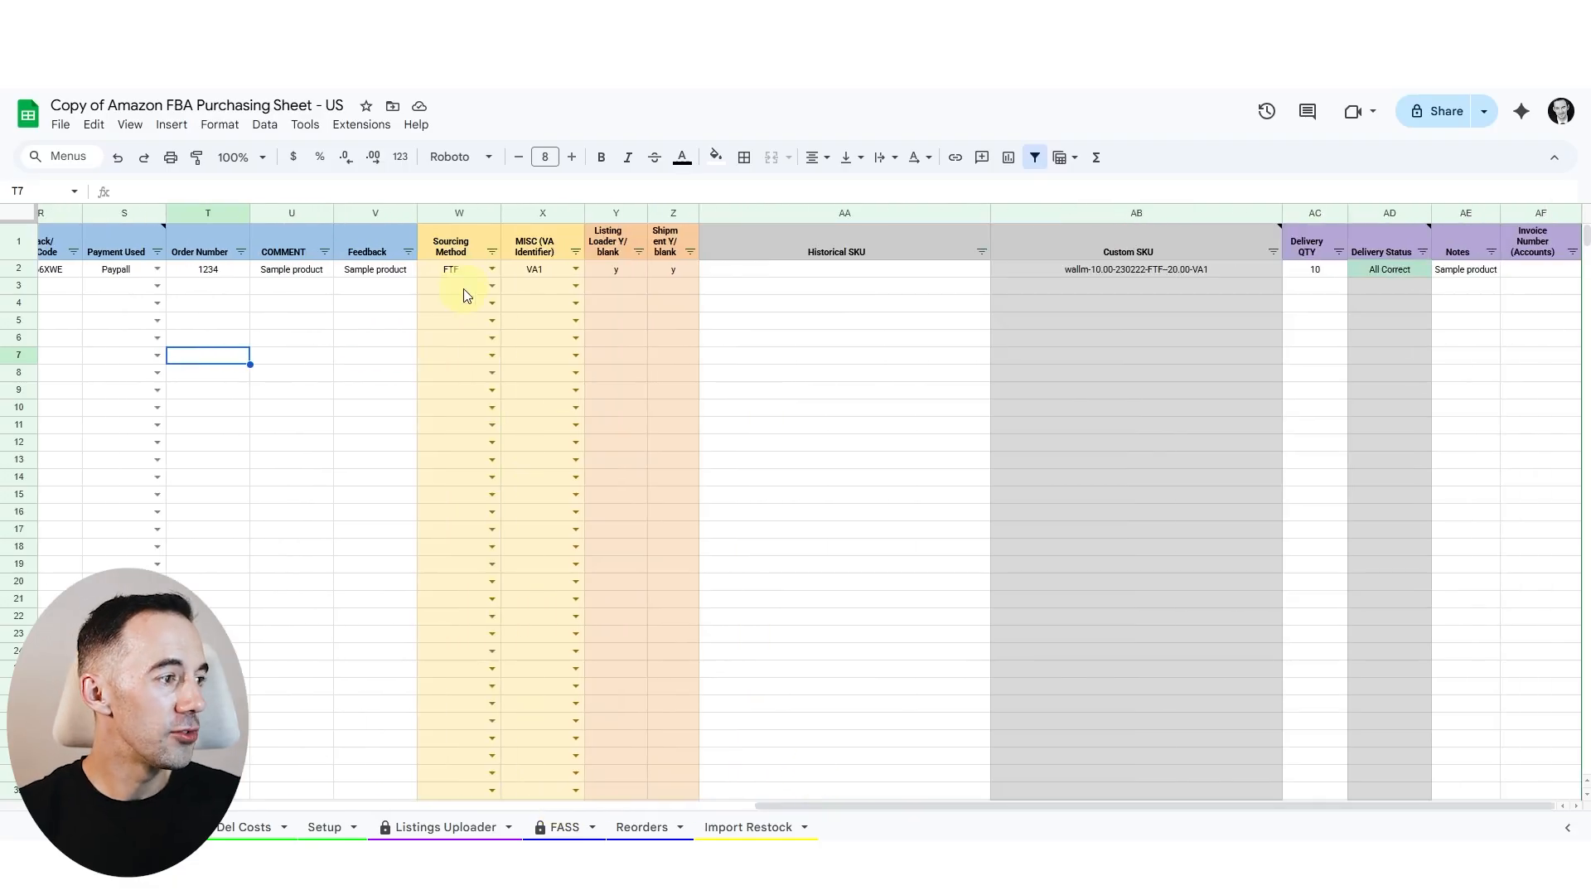
pyautogui.click(493, 270)
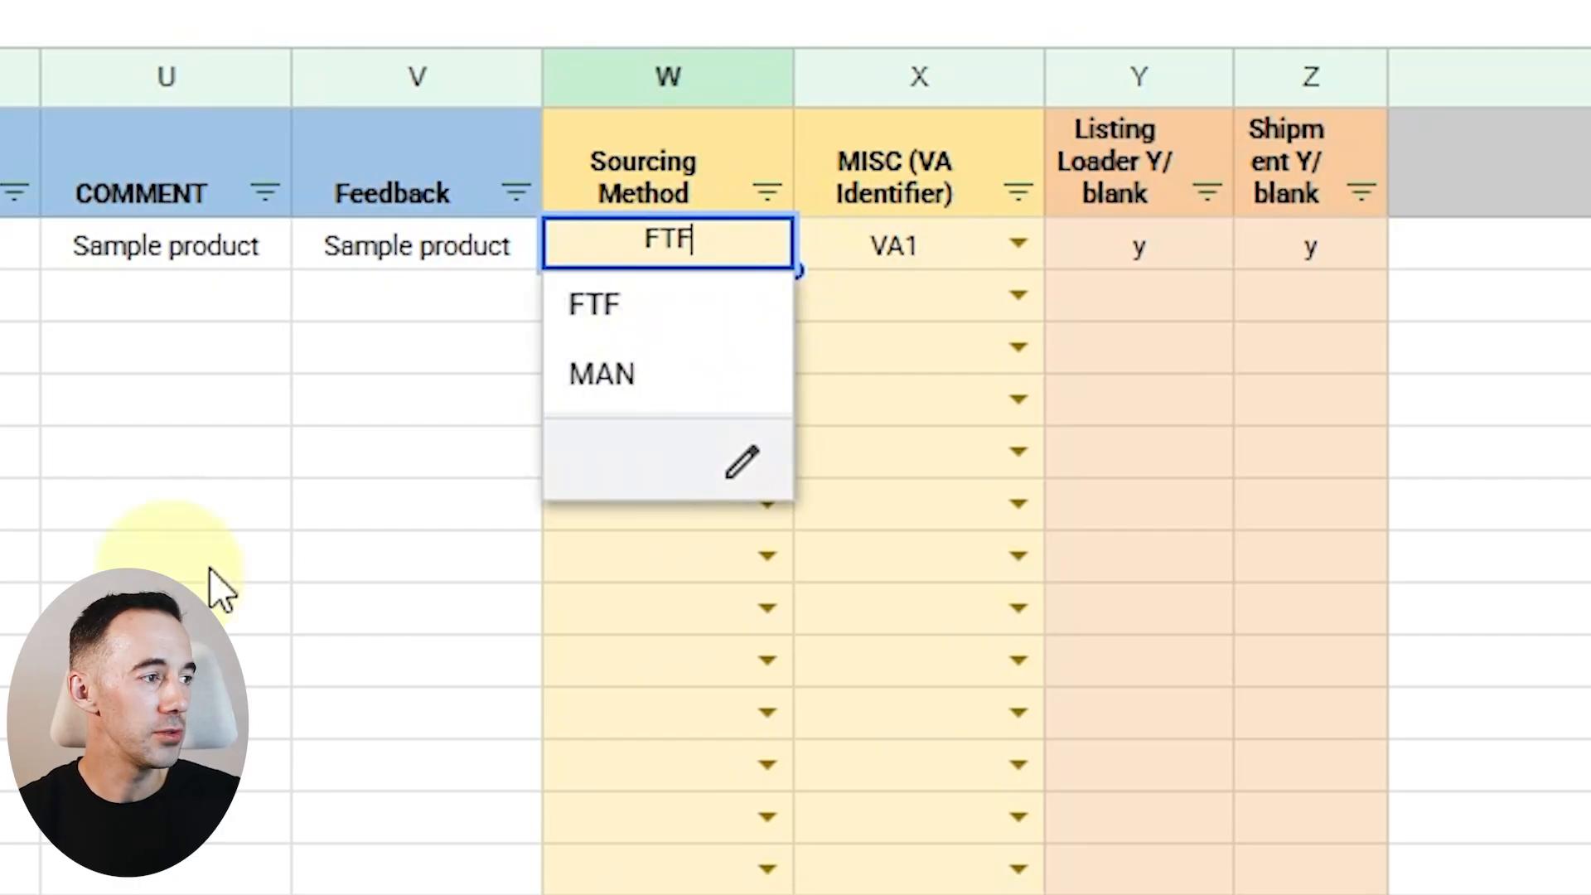
pyautogui.click(286, 655)
pyautogui.click(1019, 245)
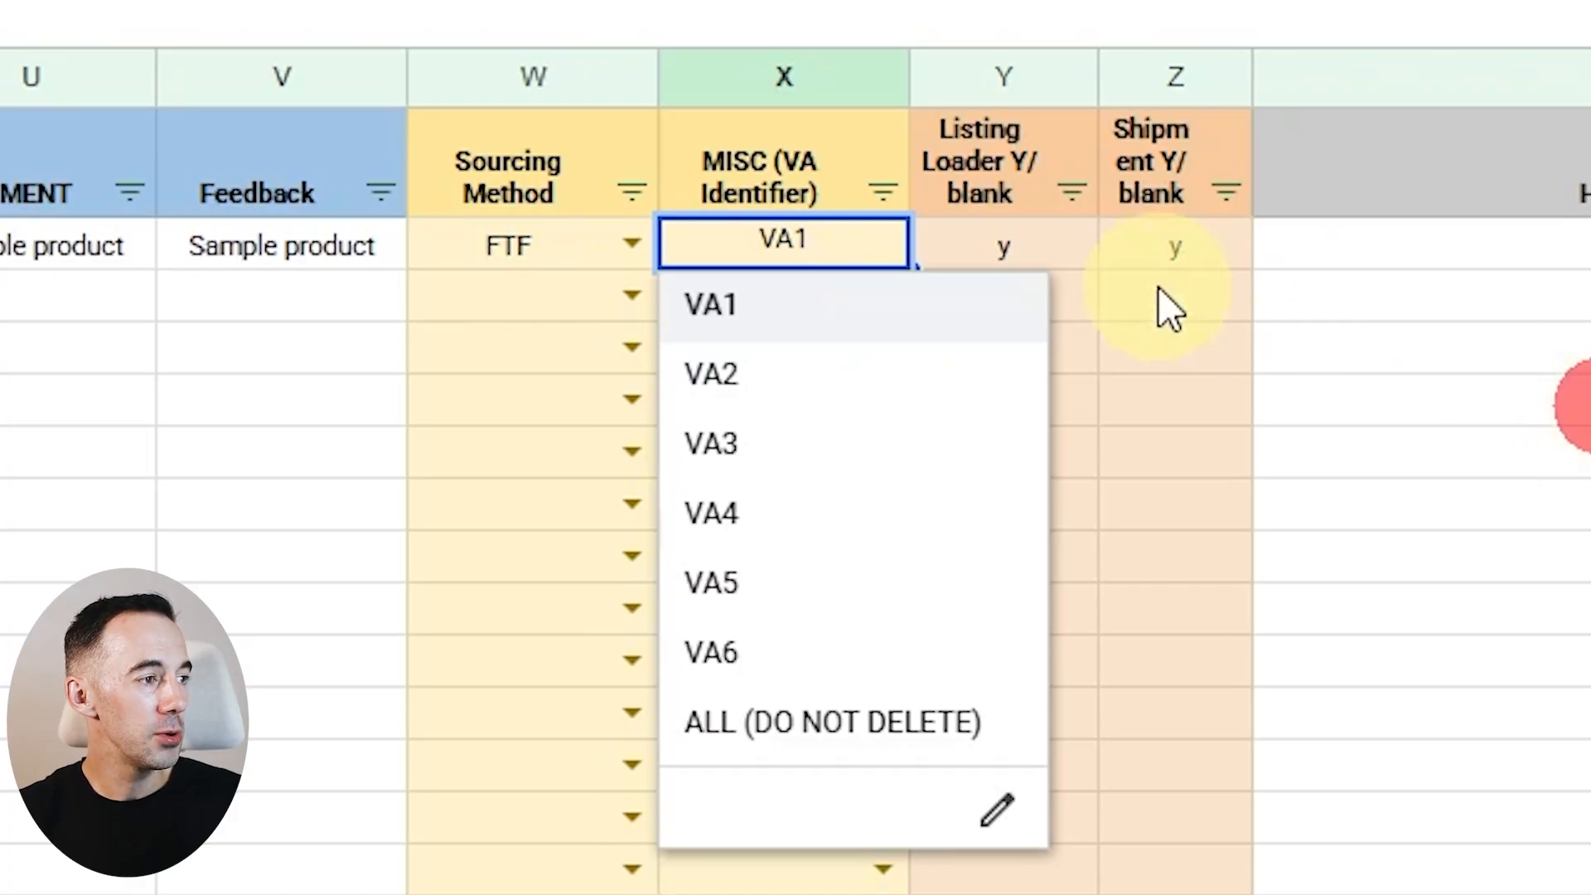
pyautogui.click(1421, 399)
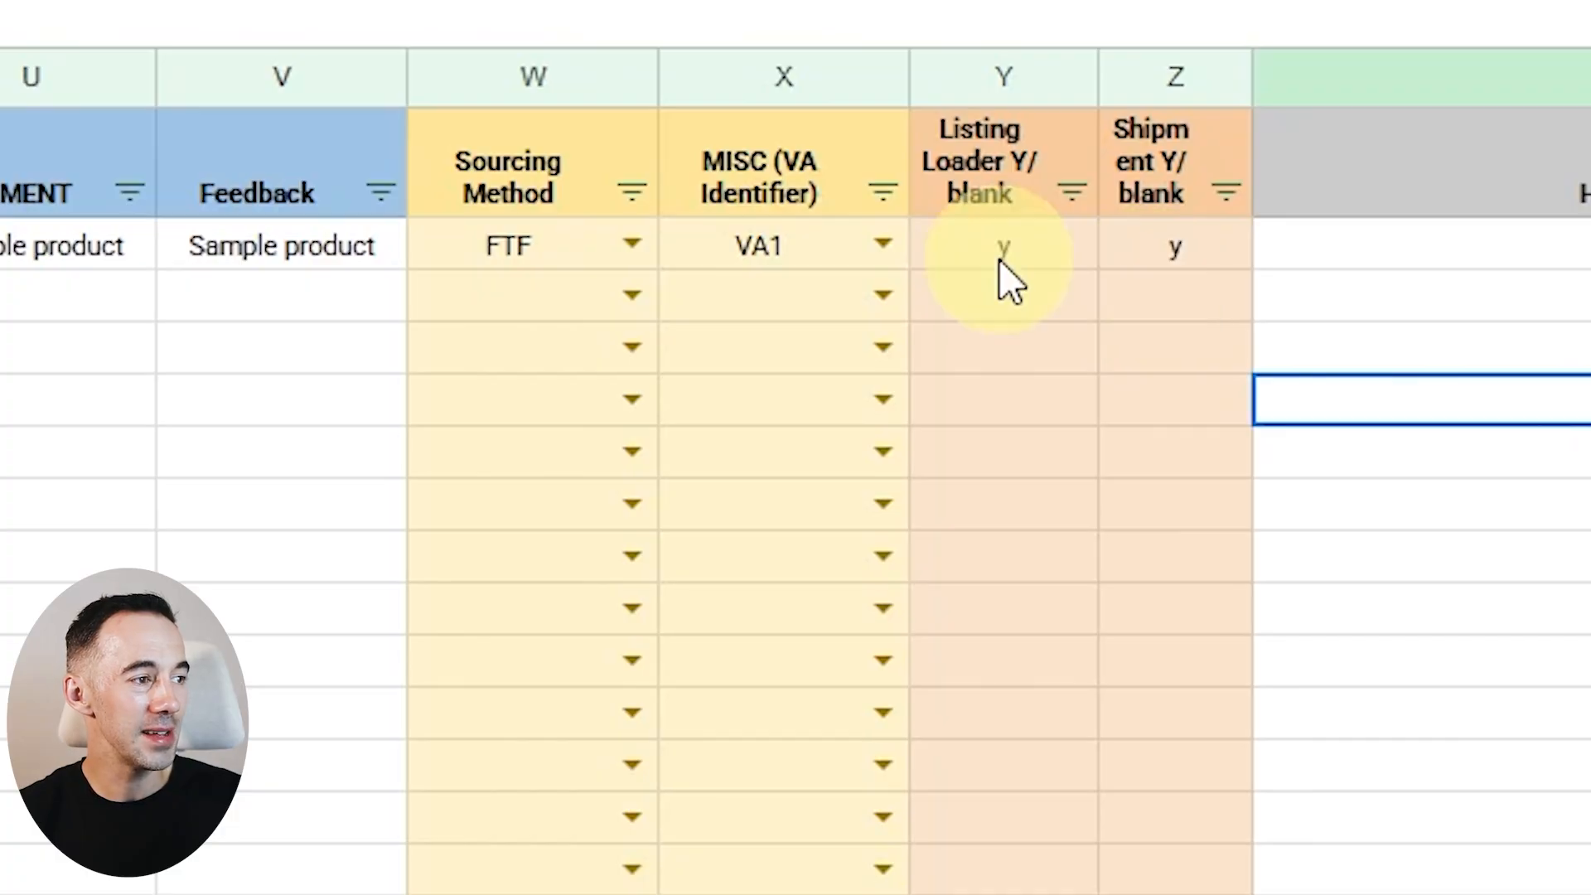
# - Examine the Listing Loader, Shipment, Historical SKU, Custom SKU and delivery columns of the Buy Sheet
pyautogui.click(1055, 452)
pyautogui.click(1029, 288)
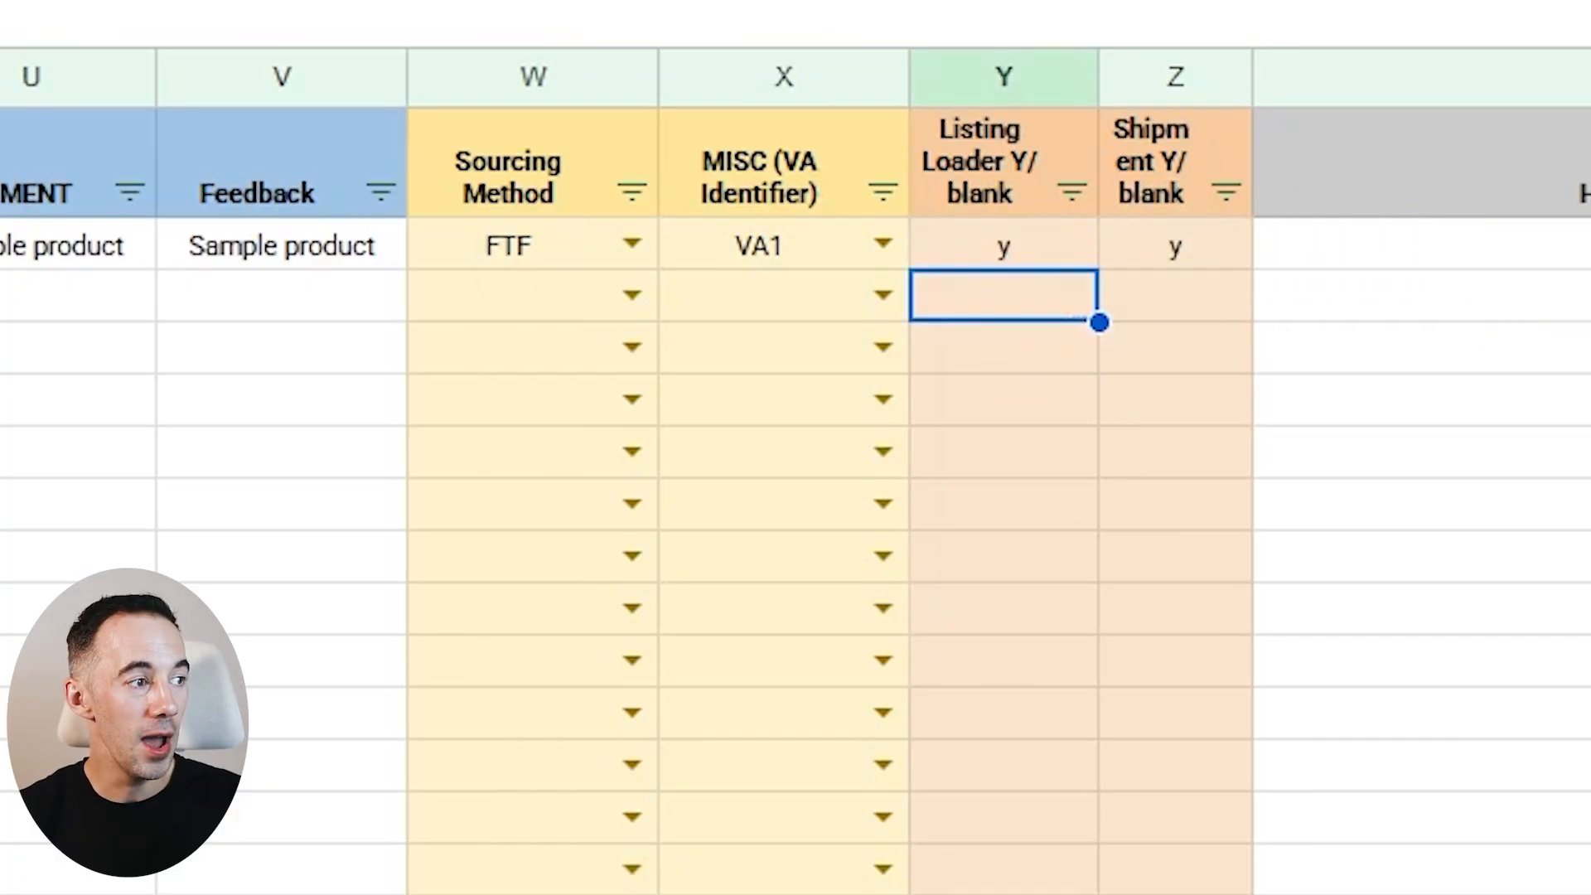
pyautogui.click(1537, 458)
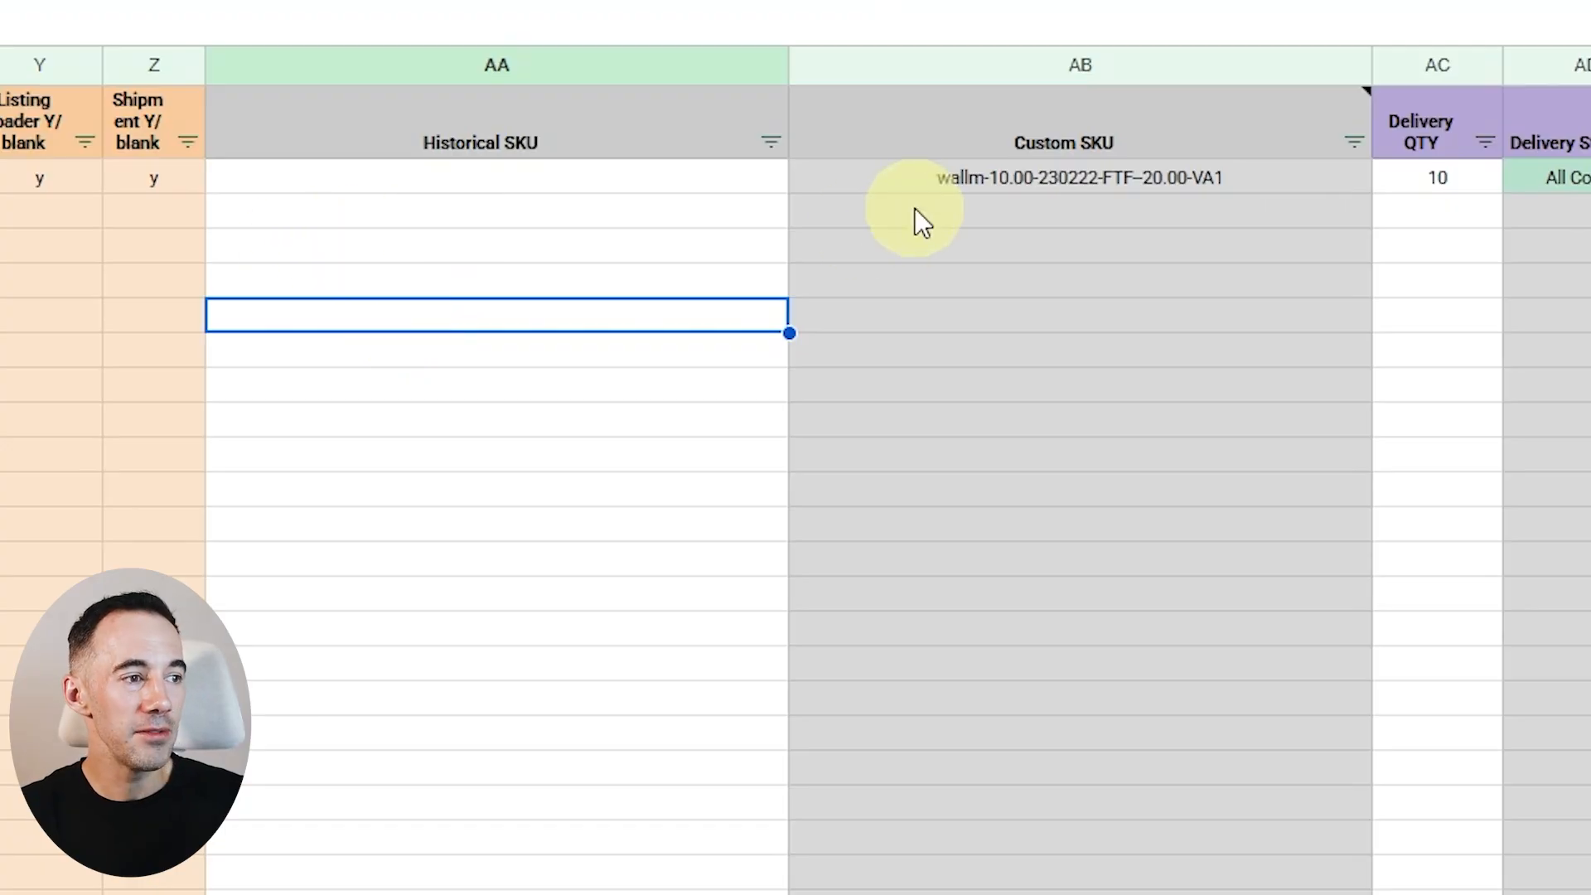
pyautogui.click(926, 199)
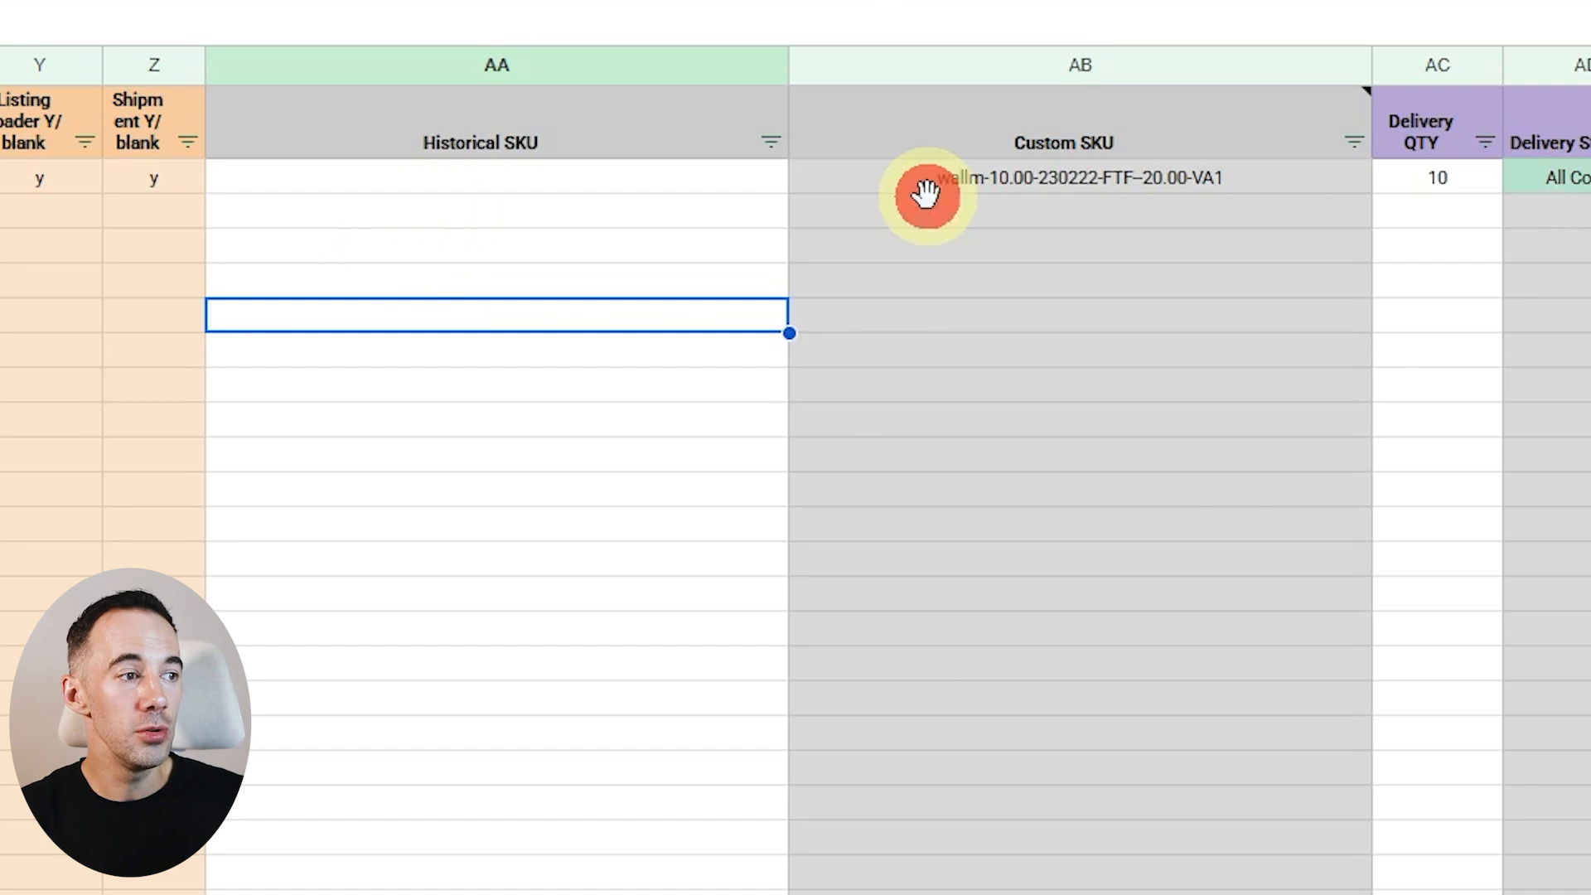
pyautogui.click(1117, 280)
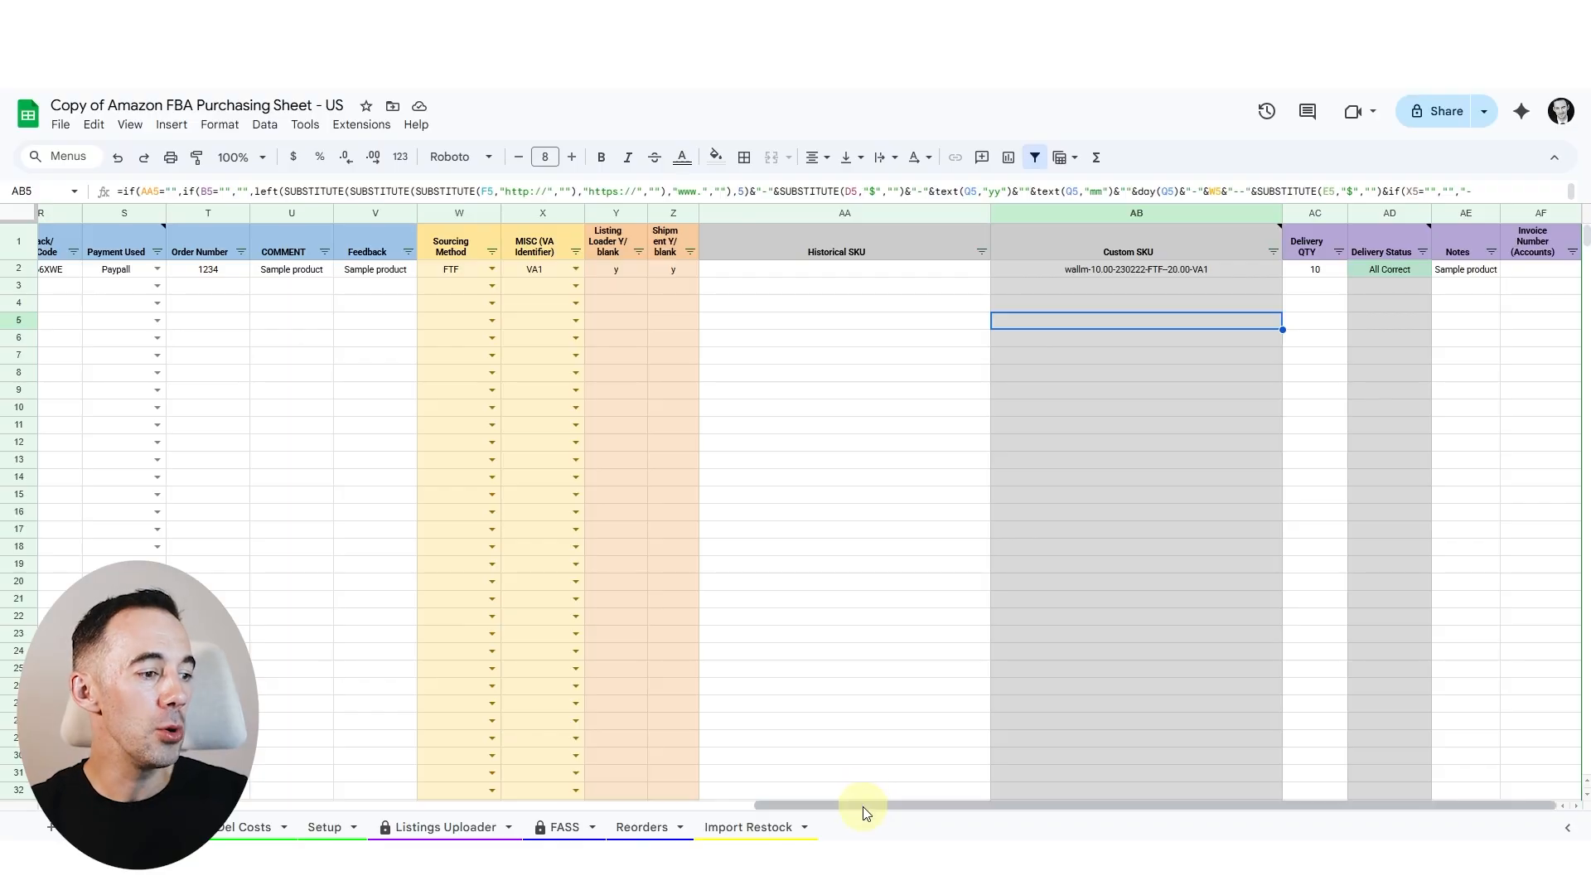
pyautogui.click(863, 805)
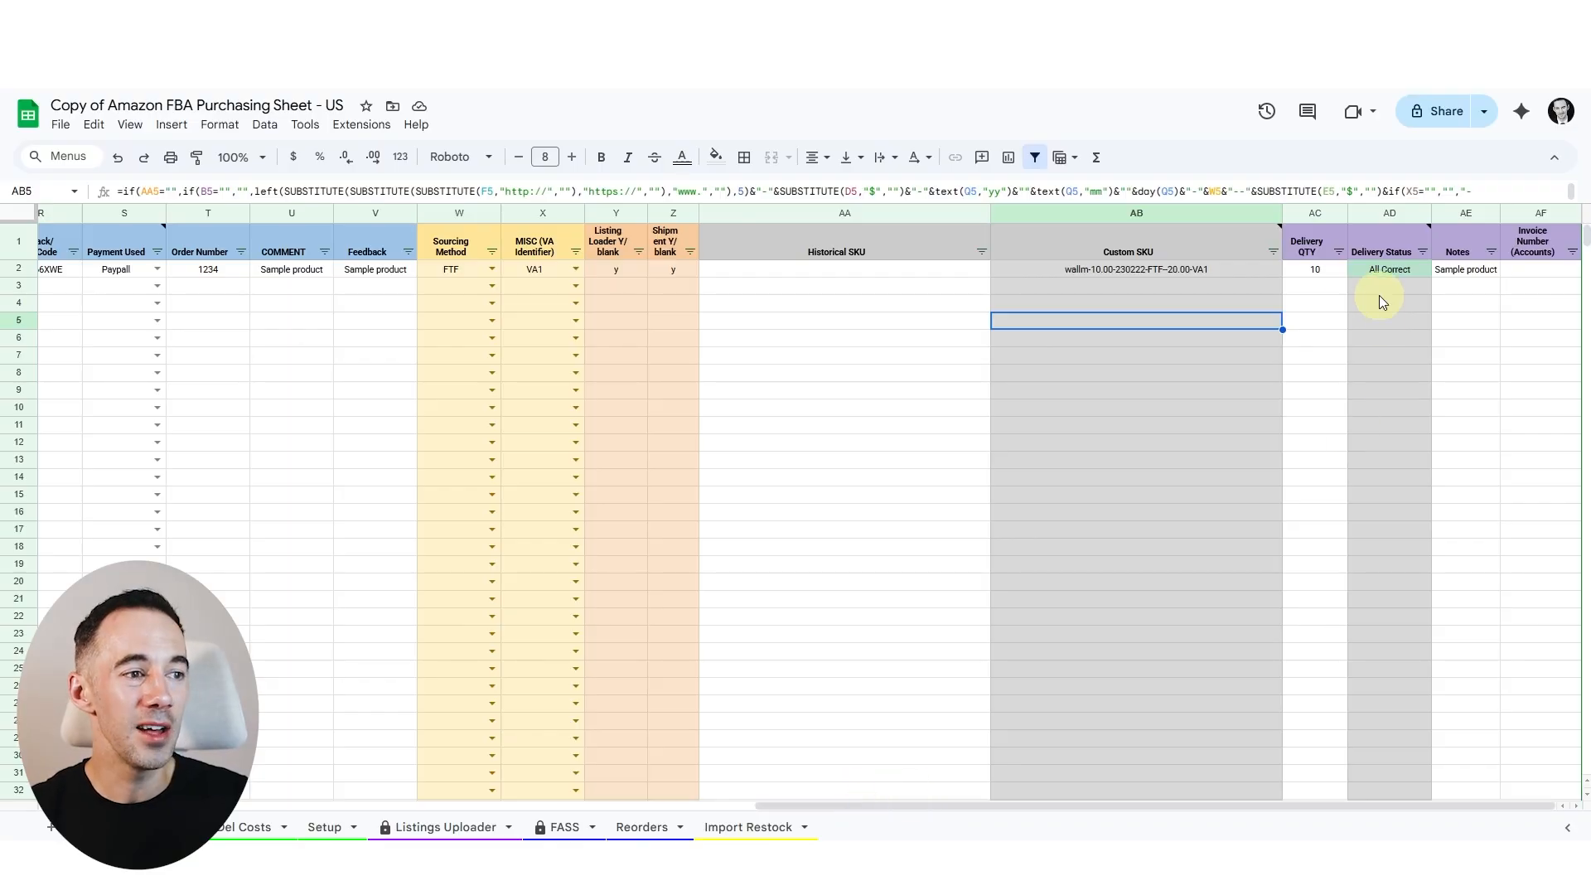
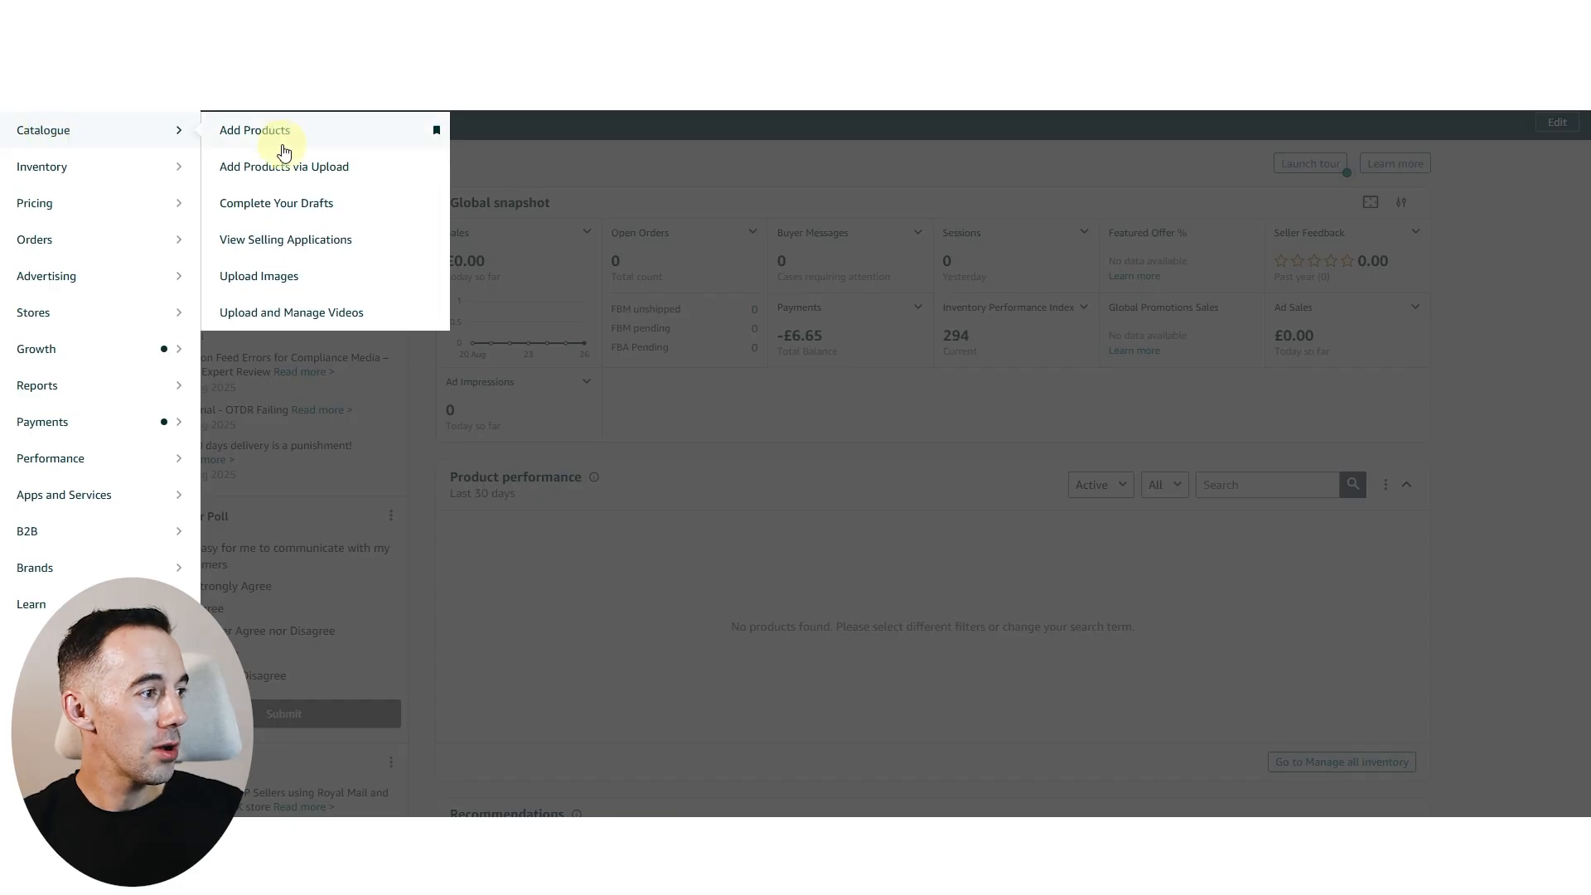
# - Switch to Amazon Seller Central, open Add Products via Upload and dismiss the What's new notice
pyautogui.click(315, 168)
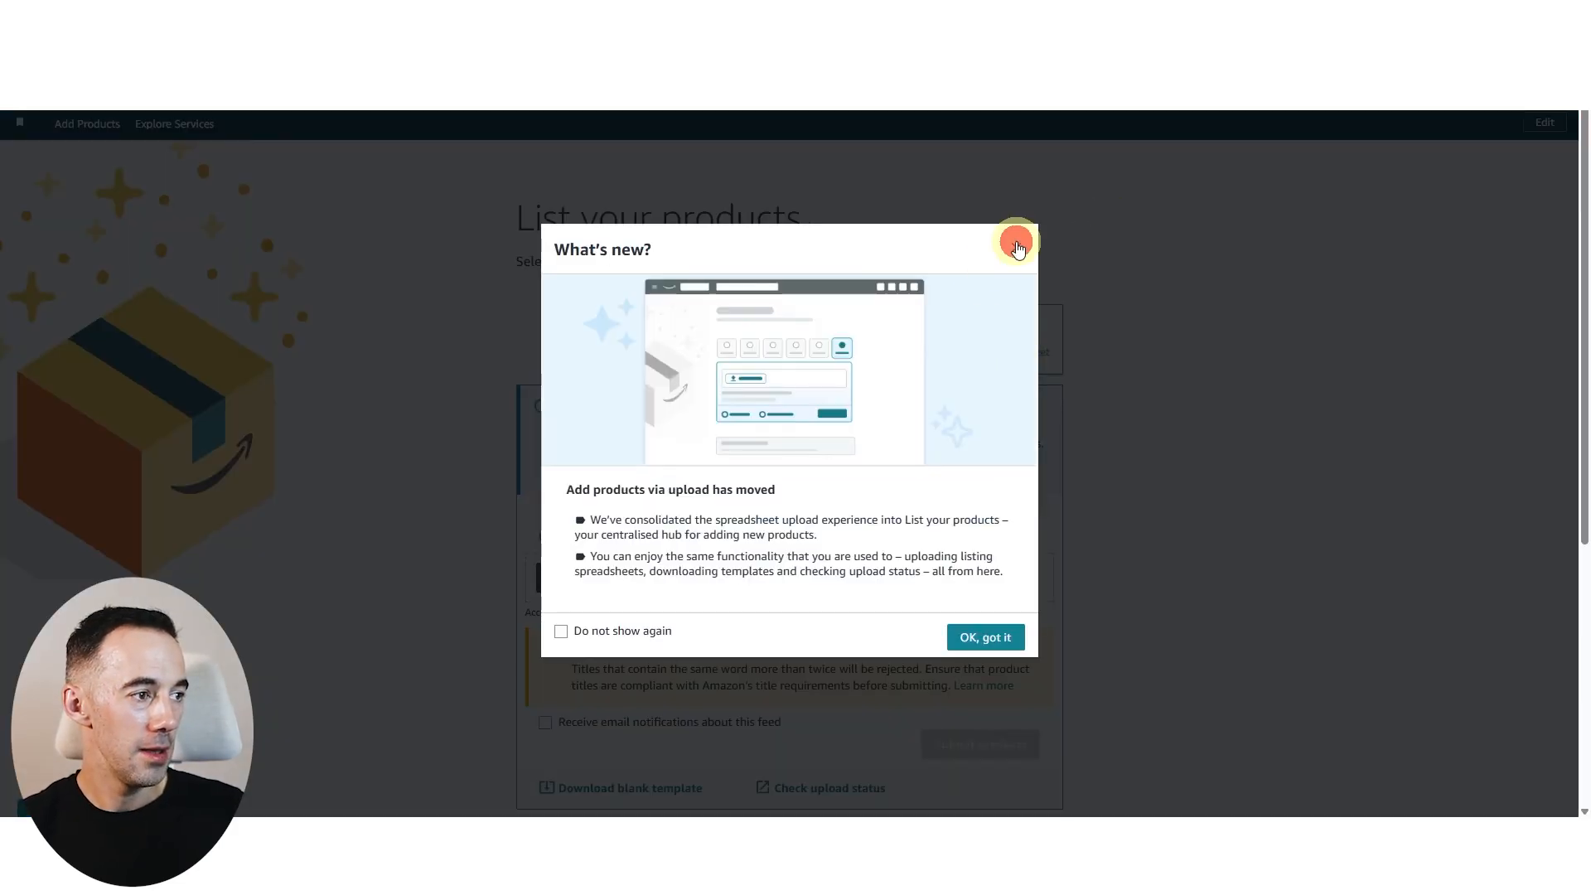
pyautogui.click(1017, 246)
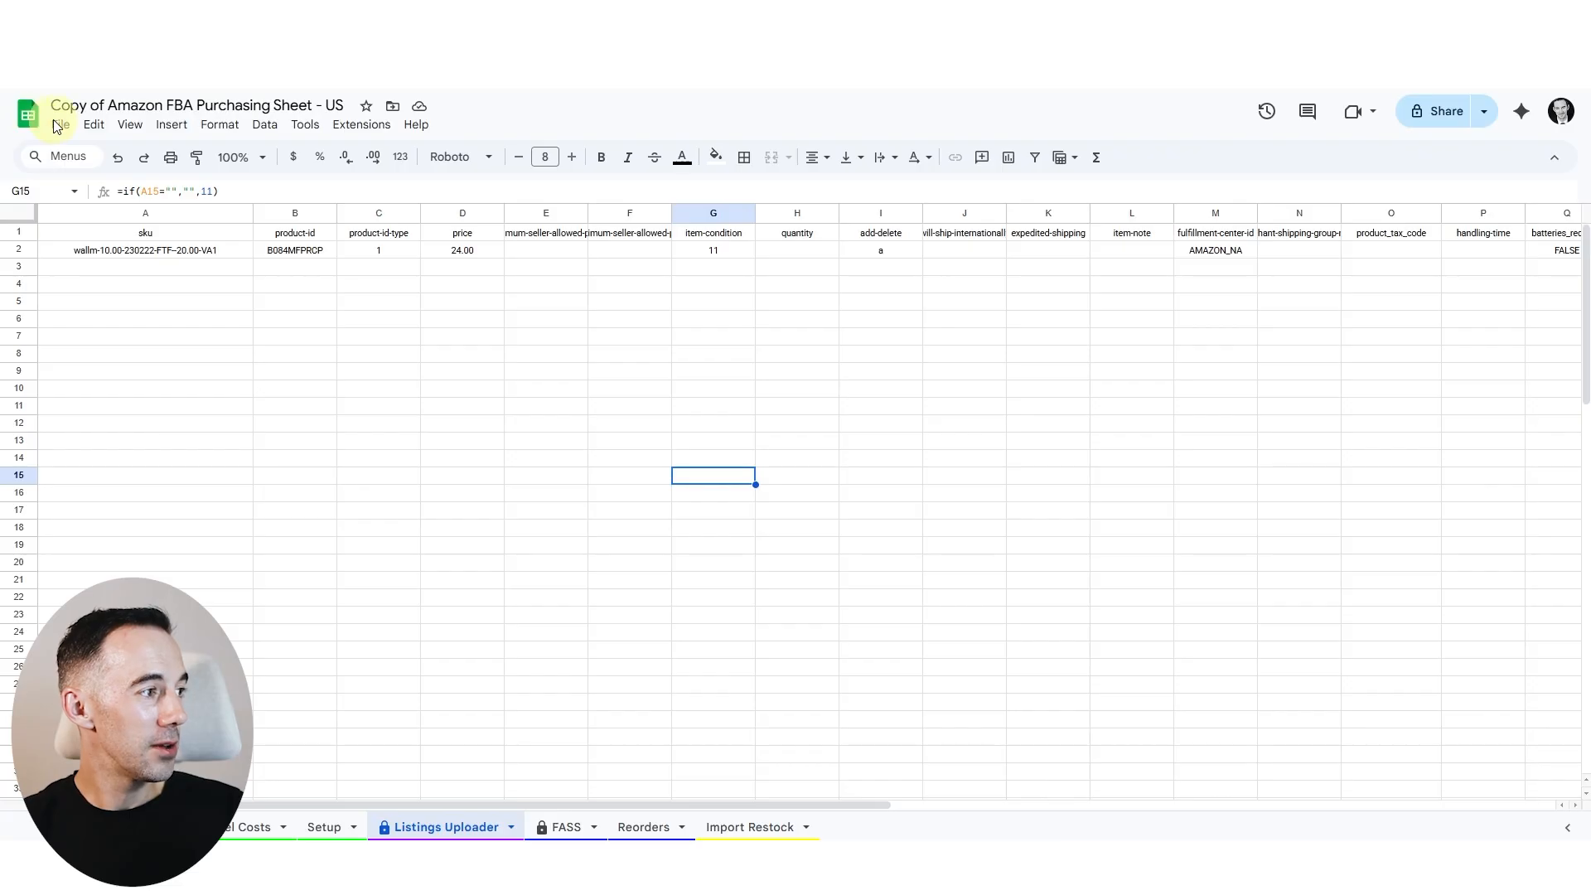
# - Switch back to the Listings Uploader sheet in Google Sheets and review its download formats, including Tab Separated Values (.tsv)
pyautogui.click(58, 126)
pyautogui.moveTo(116, 327)
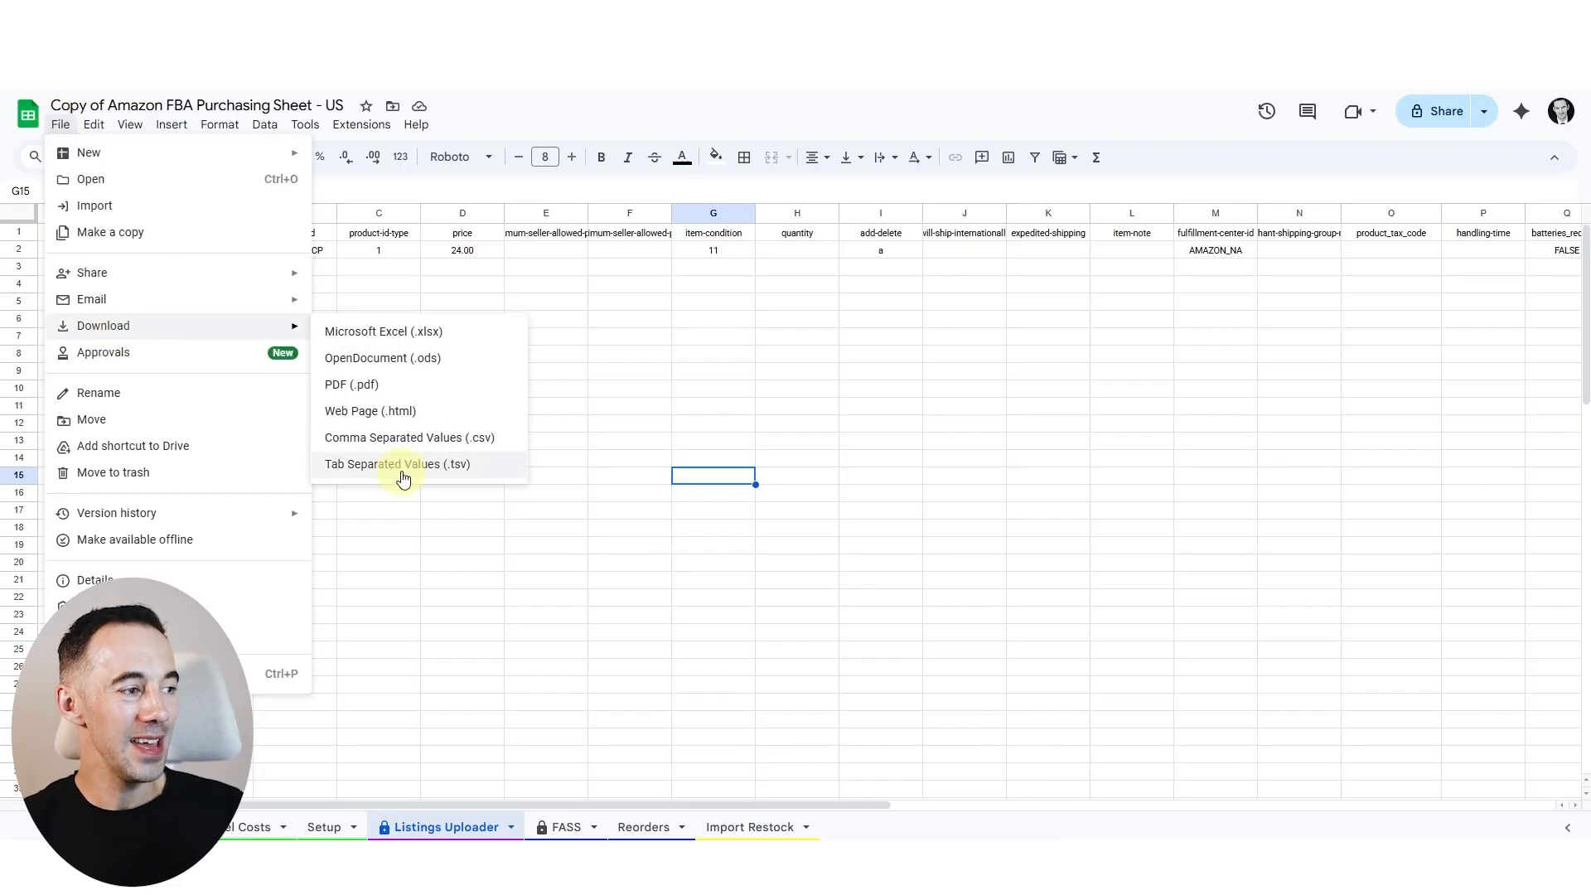
pyautogui.click(660, 377)
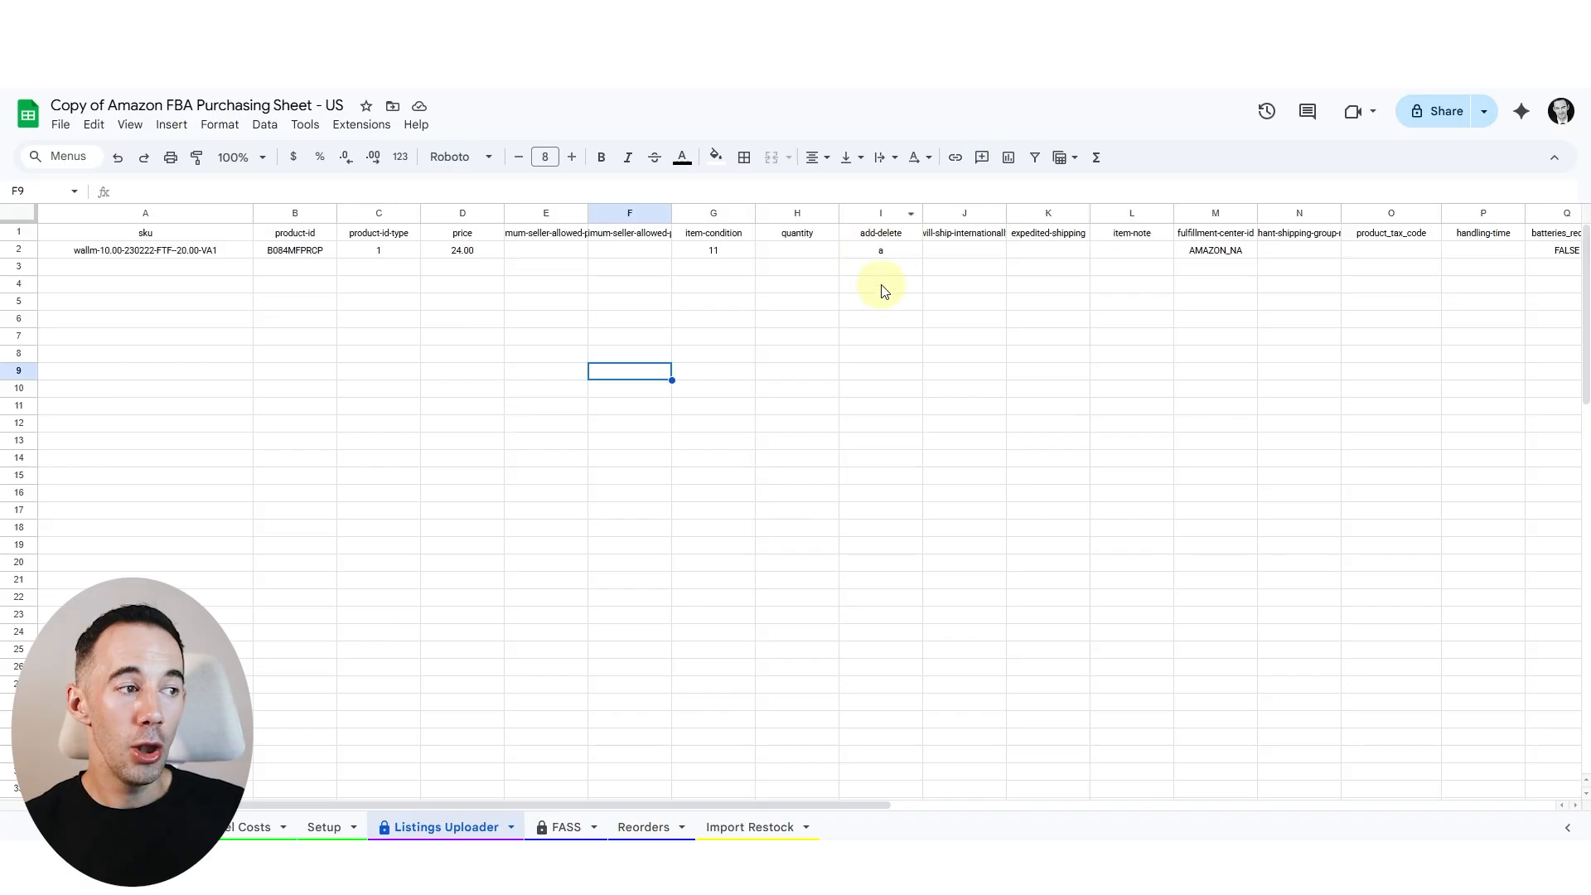
pyautogui.moveTo(593, 802); pyautogui.dragTo(607, 713)
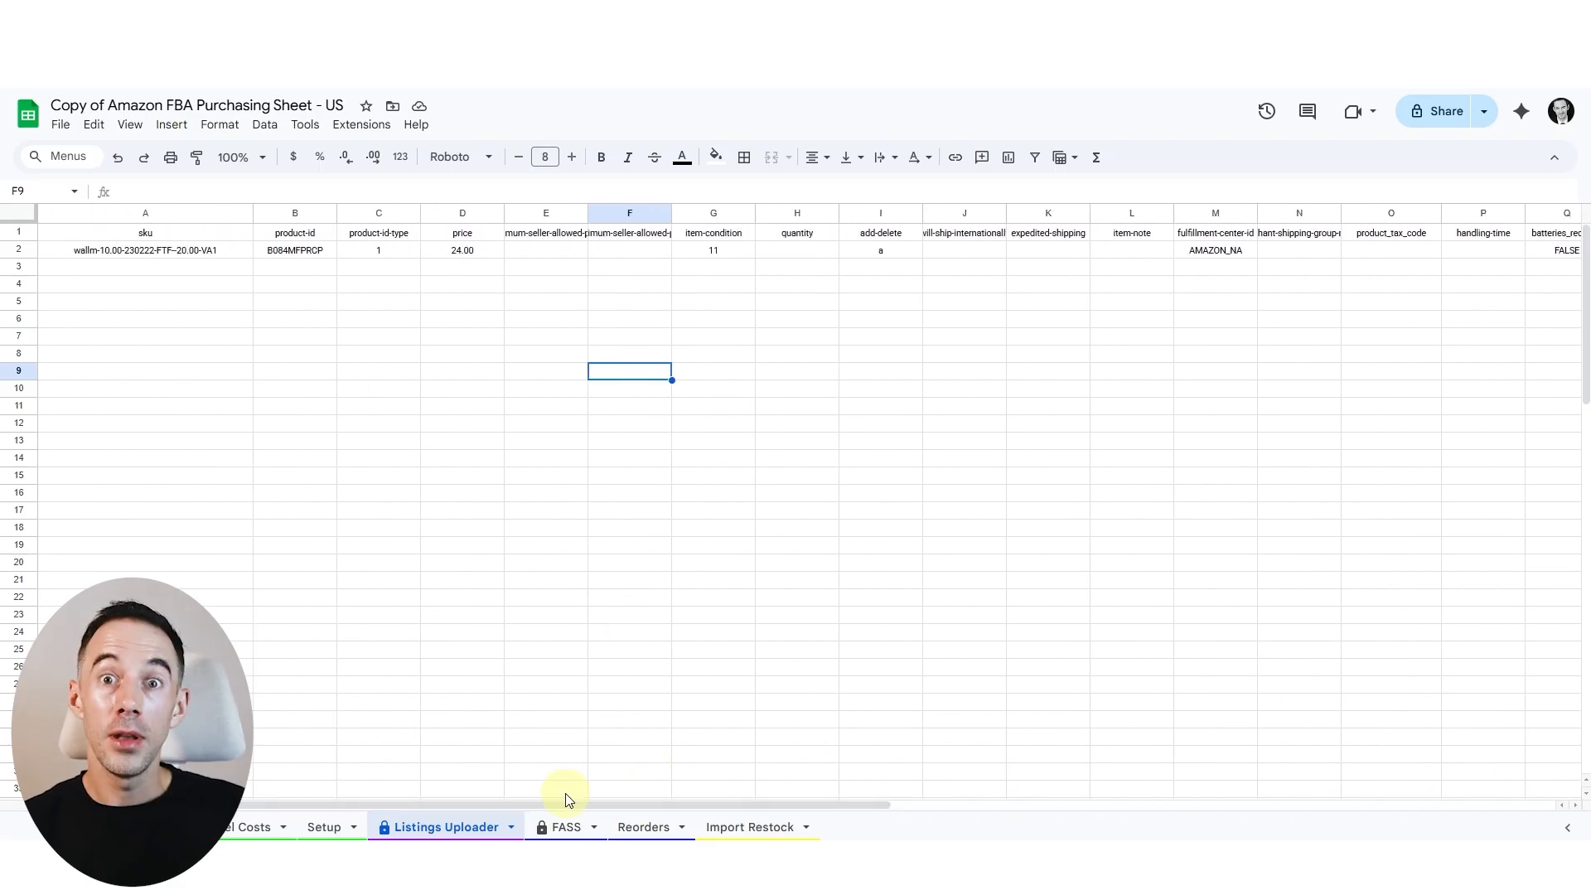
# - Open the FASS sheet and set its VA Select filter to ALL (DO NOT DELETE)
pyautogui.click(566, 826)
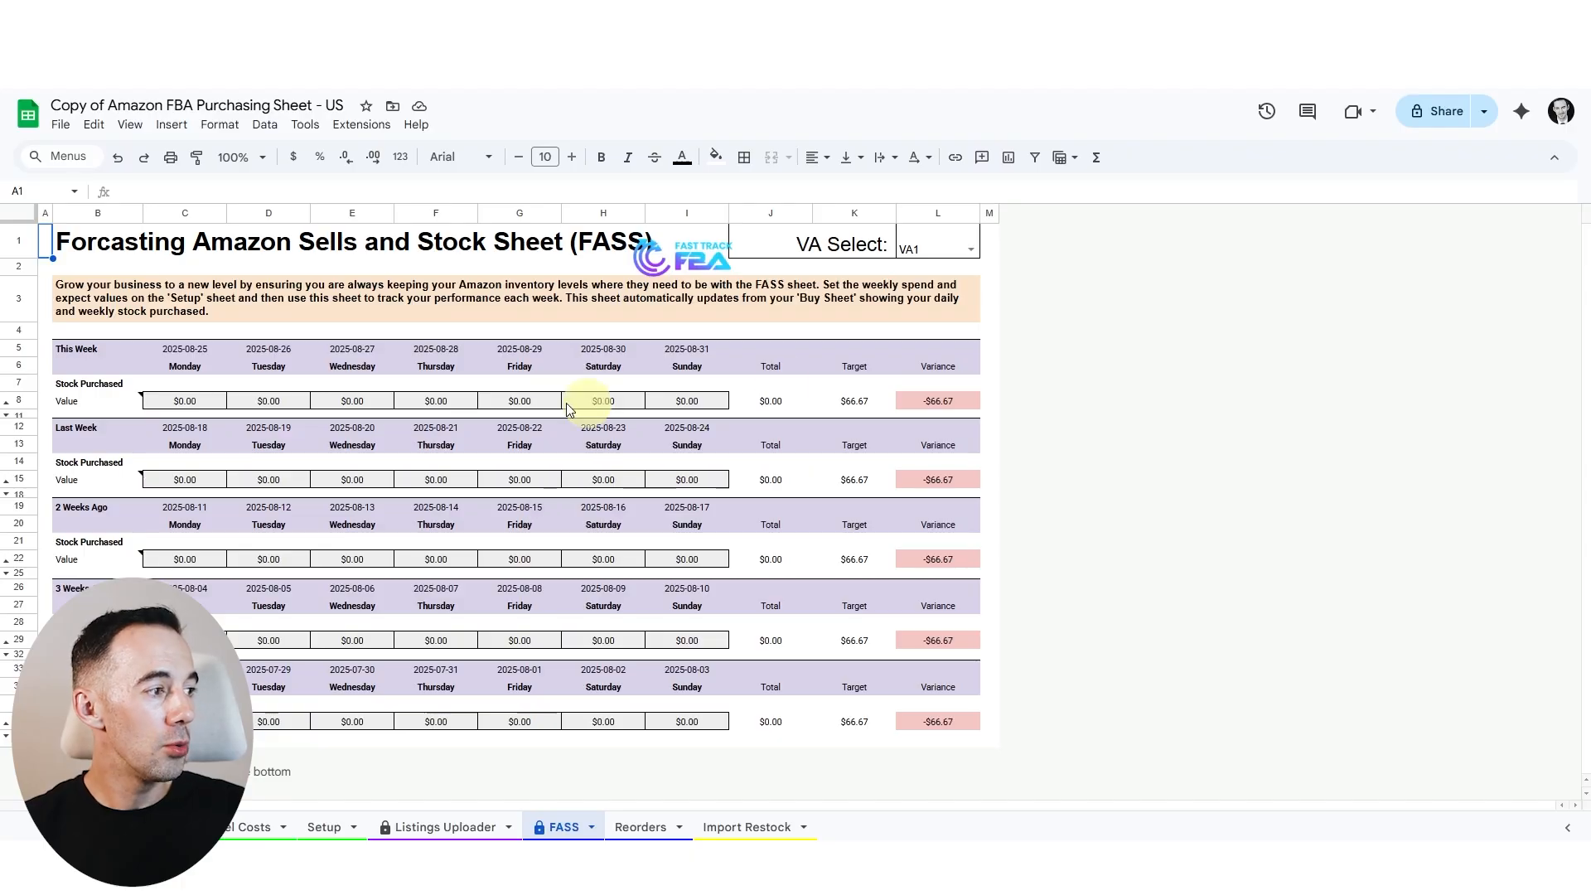
pyautogui.click(971, 252)
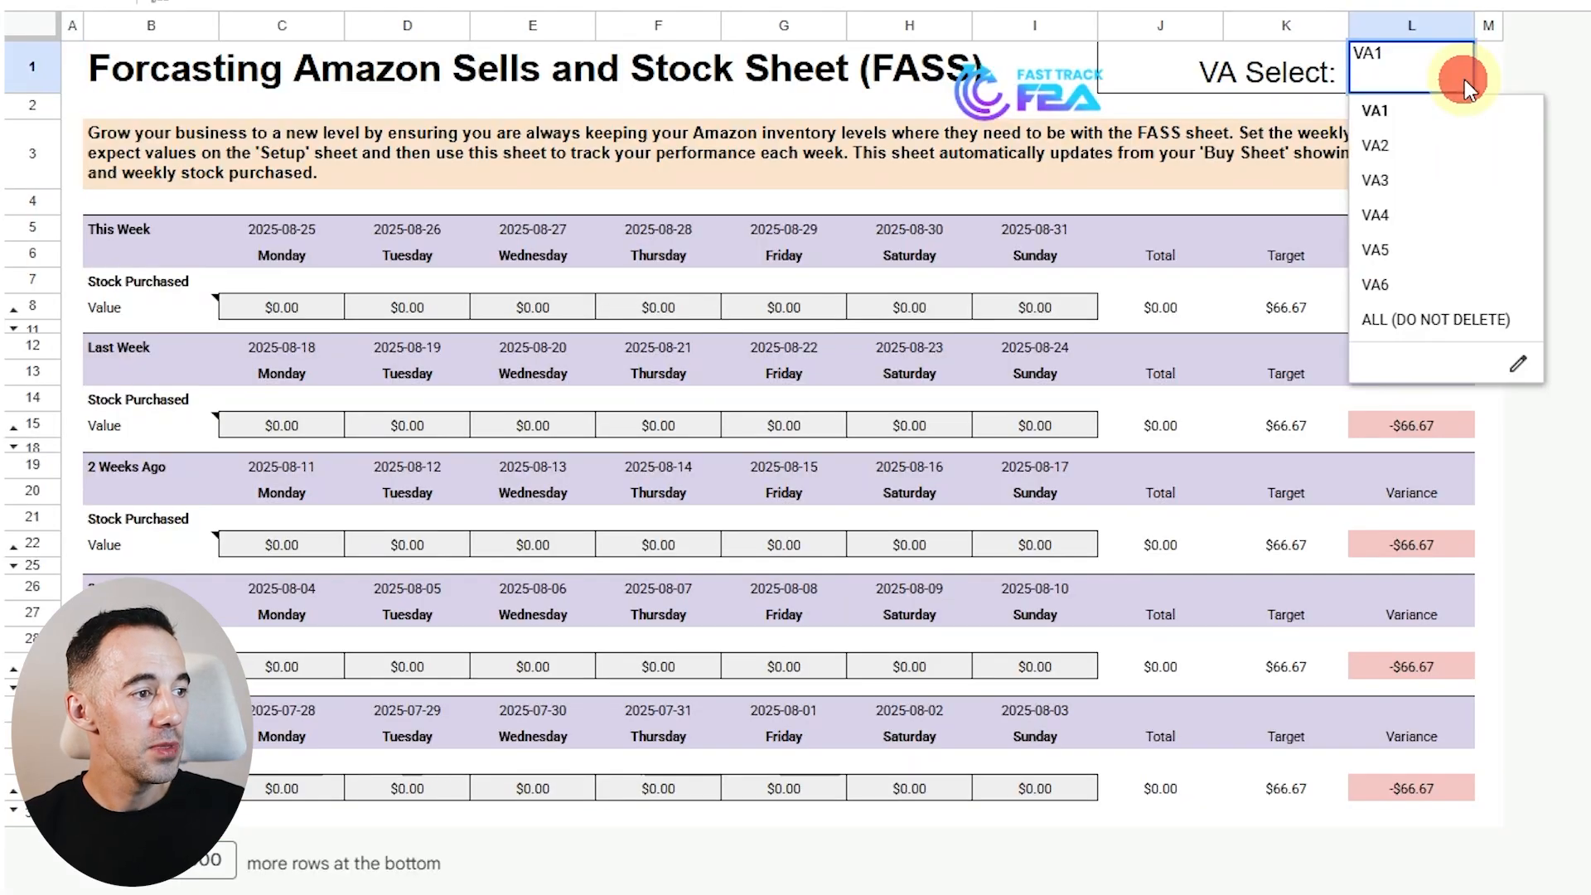
pyautogui.click(1442, 319)
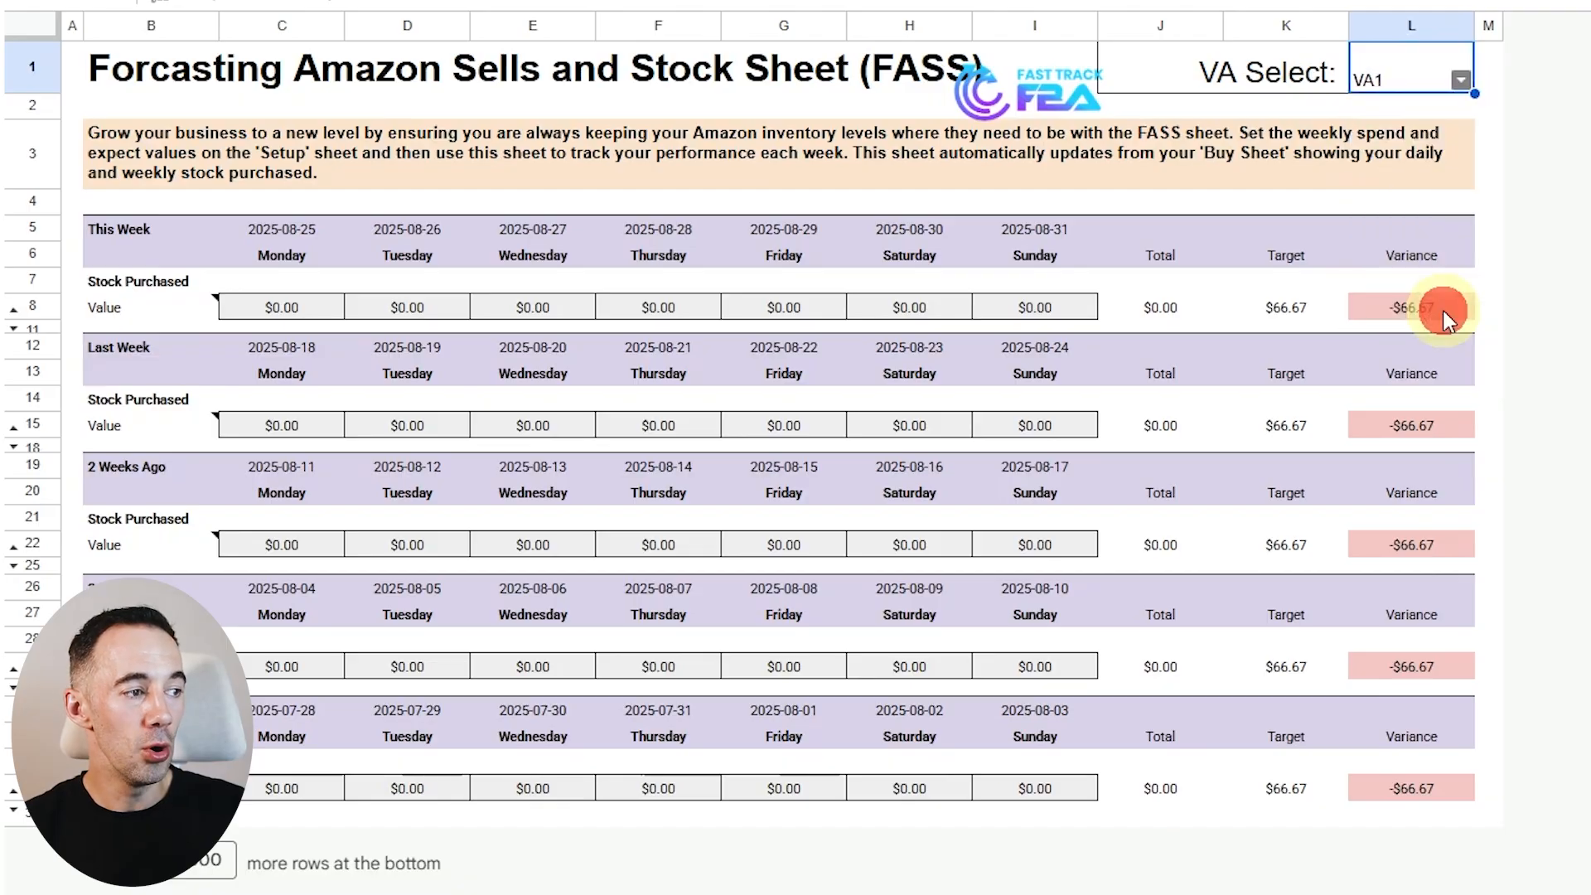
pyautogui.click(1455, 520)
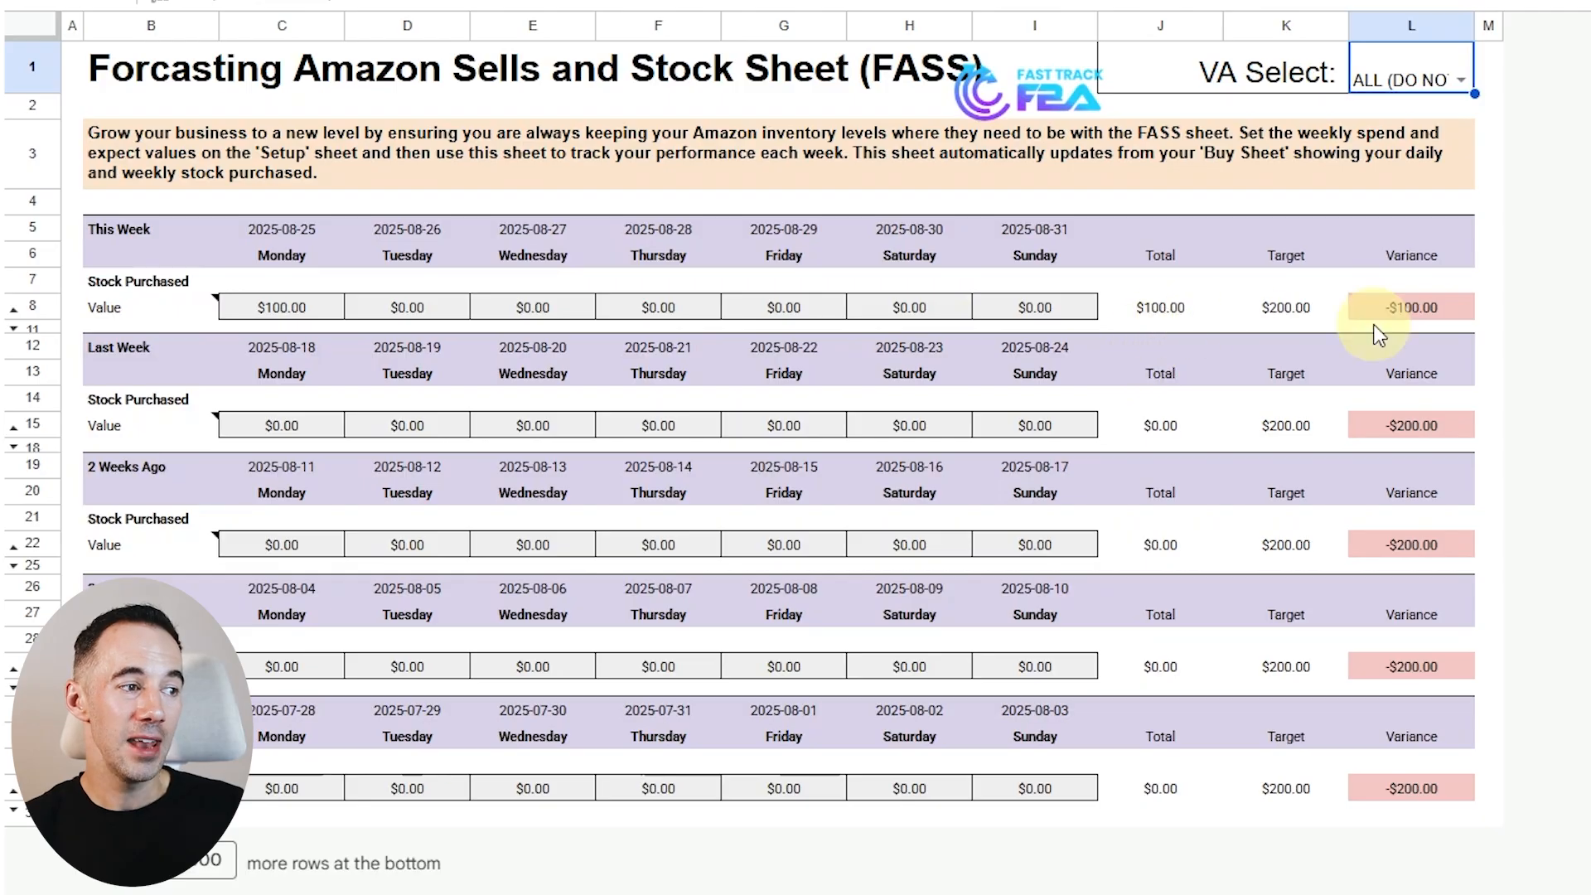
# - Set the VA Select filter on the FASS sheet to VA1
pyautogui.click(1458, 80)
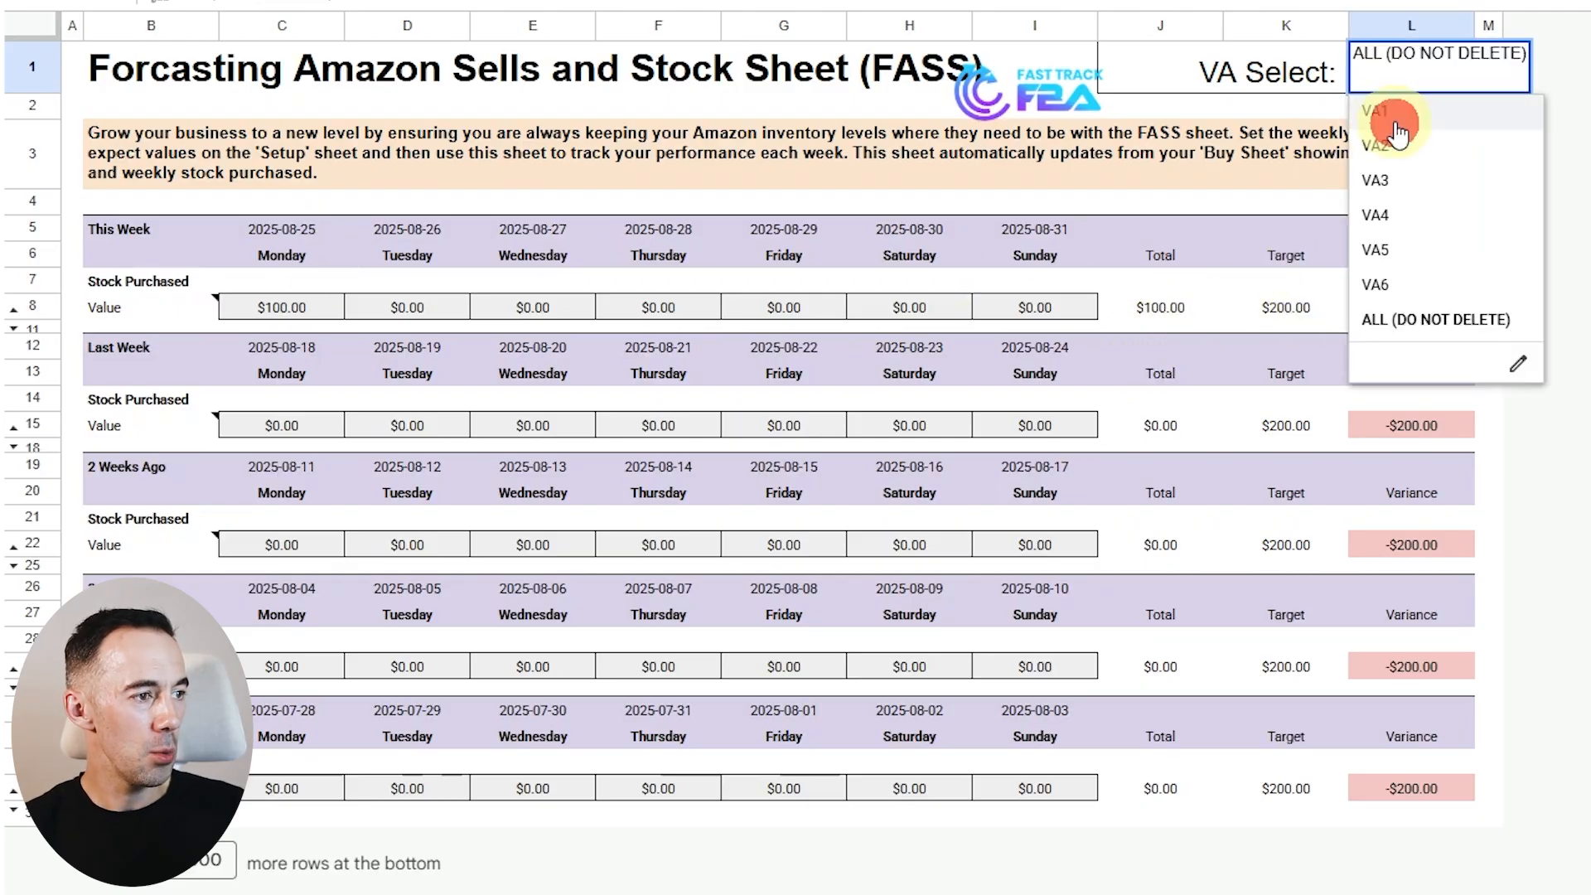
pyautogui.click(1399, 133)
pyautogui.click(1464, 525)
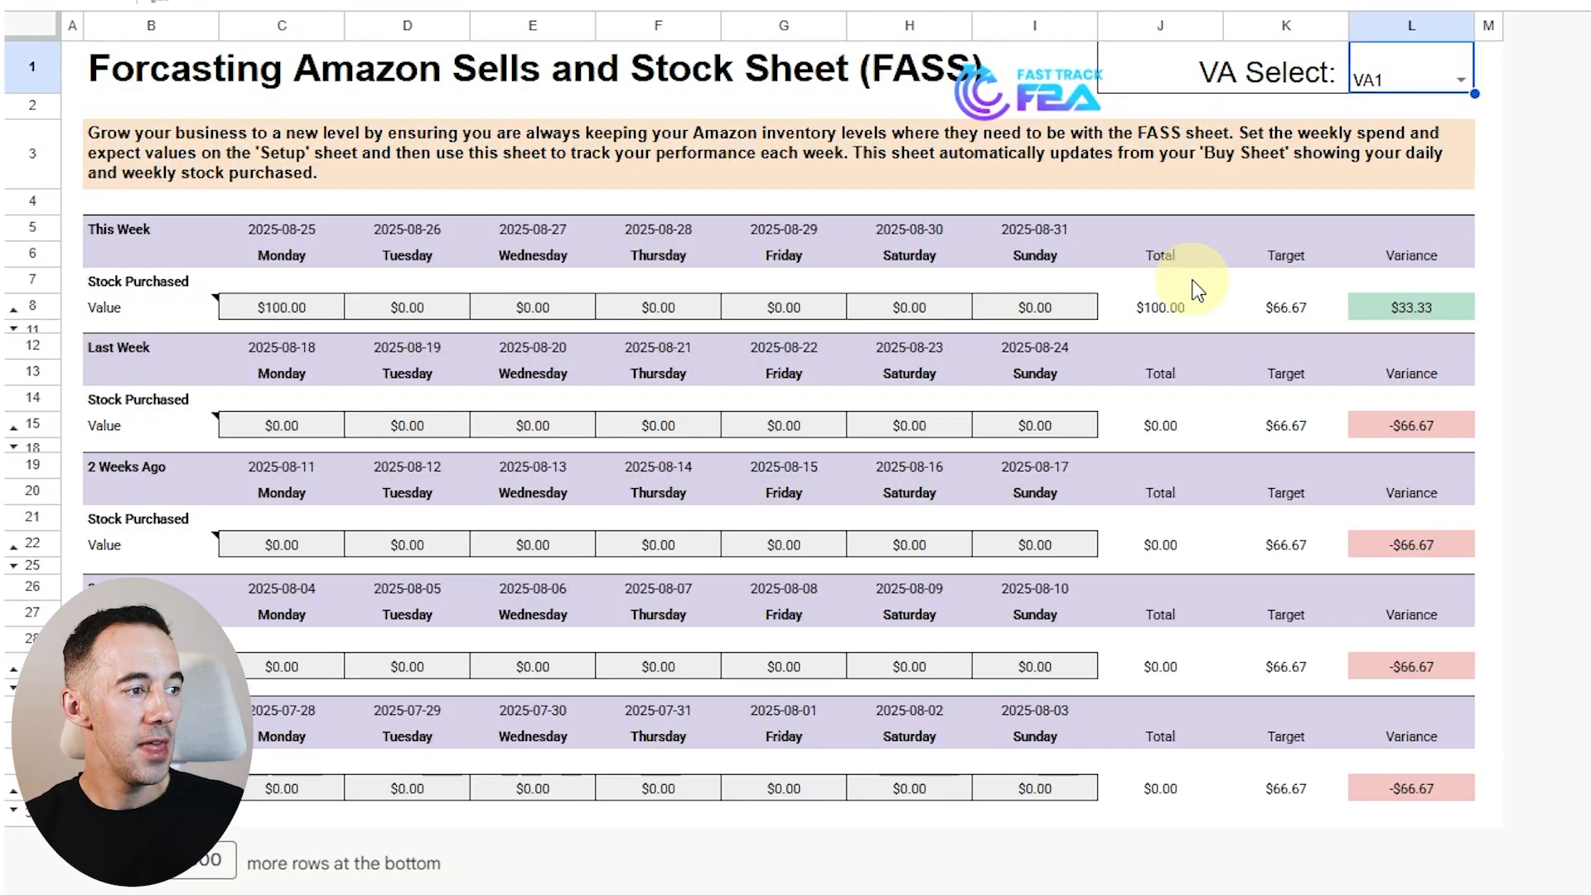
# - Set the VA Select filter on the FASS sheet to VA2
pyautogui.click(1467, 78)
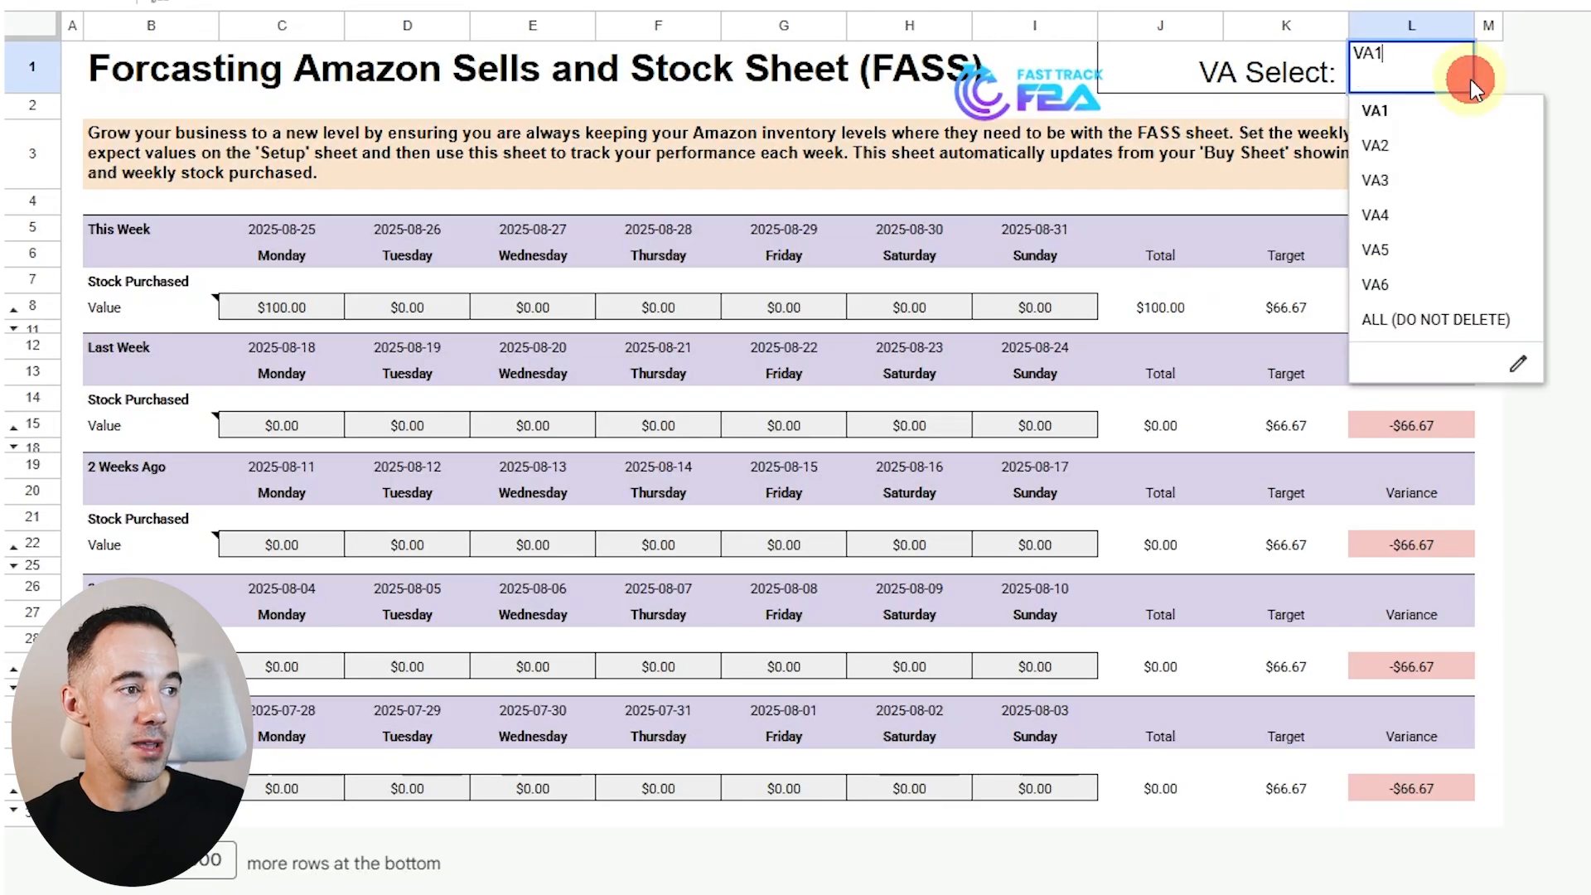
pyautogui.click(1401, 146)
pyautogui.click(1480, 539)
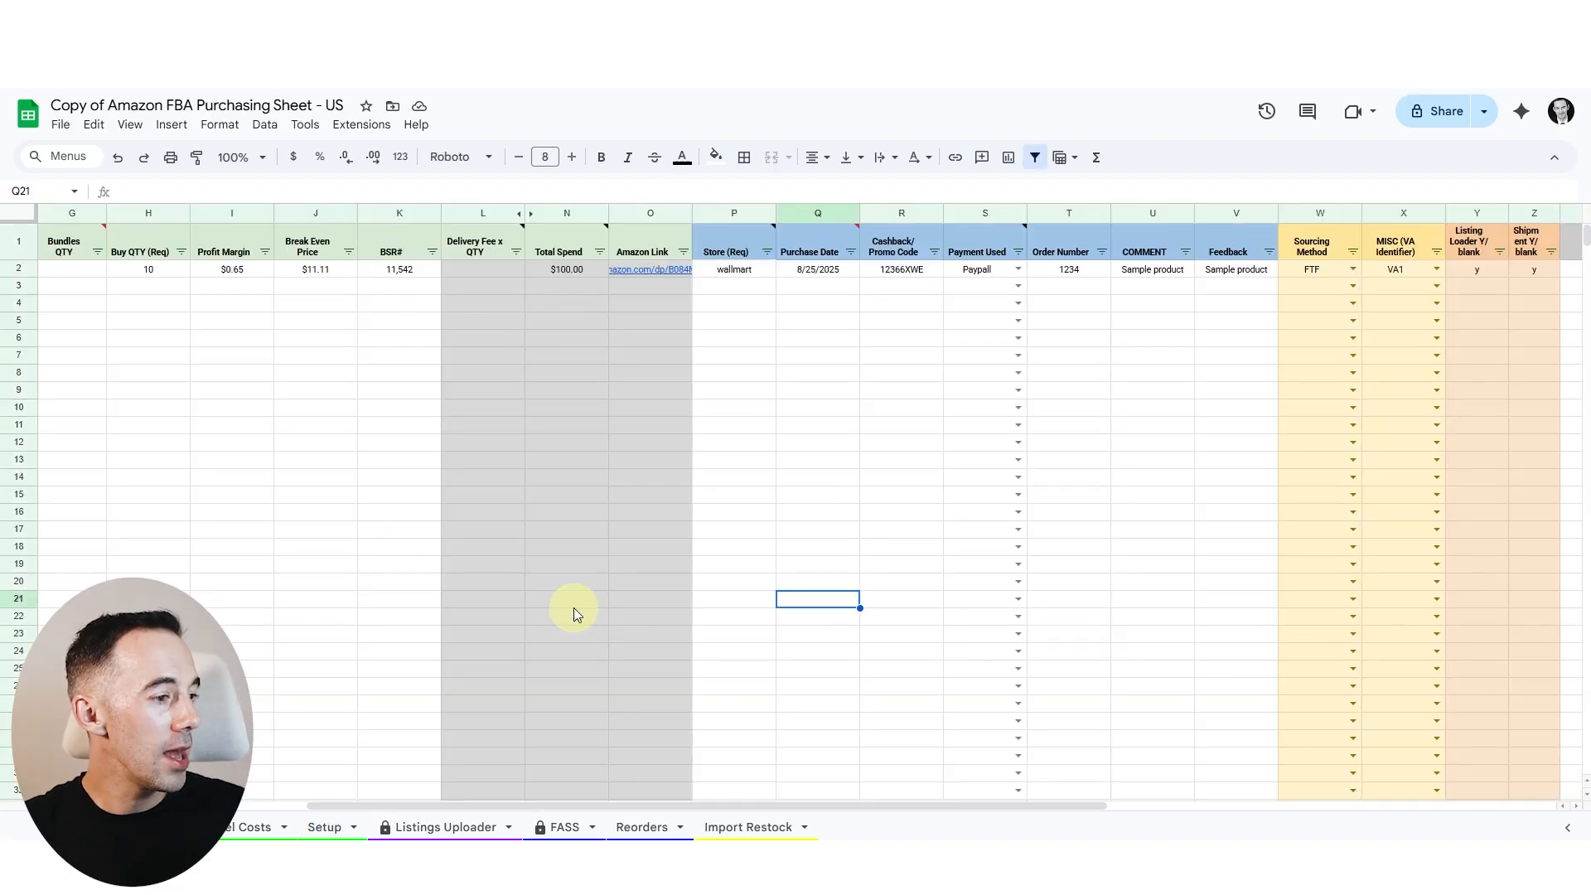
# - Check the Demo Product's sell price on the Buy Sheet and the On Upload Price Increase Multiple on the Setup sheet
pyautogui.moveTo(793, 802); pyautogui.dragTo(783, 802)
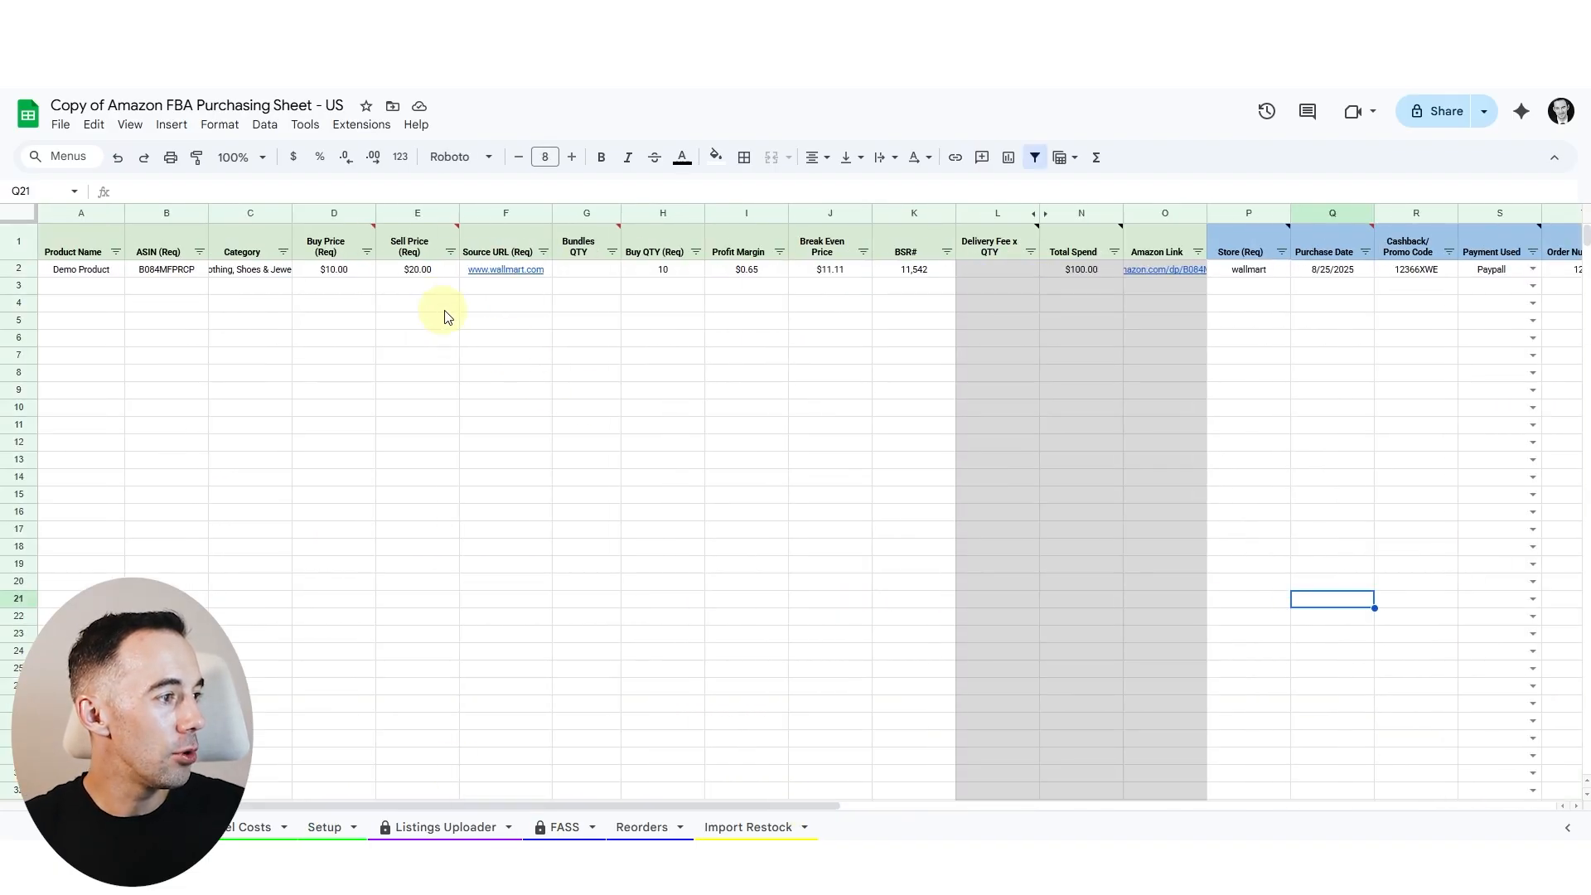
pyautogui.click(423, 272)
pyautogui.click(325, 829)
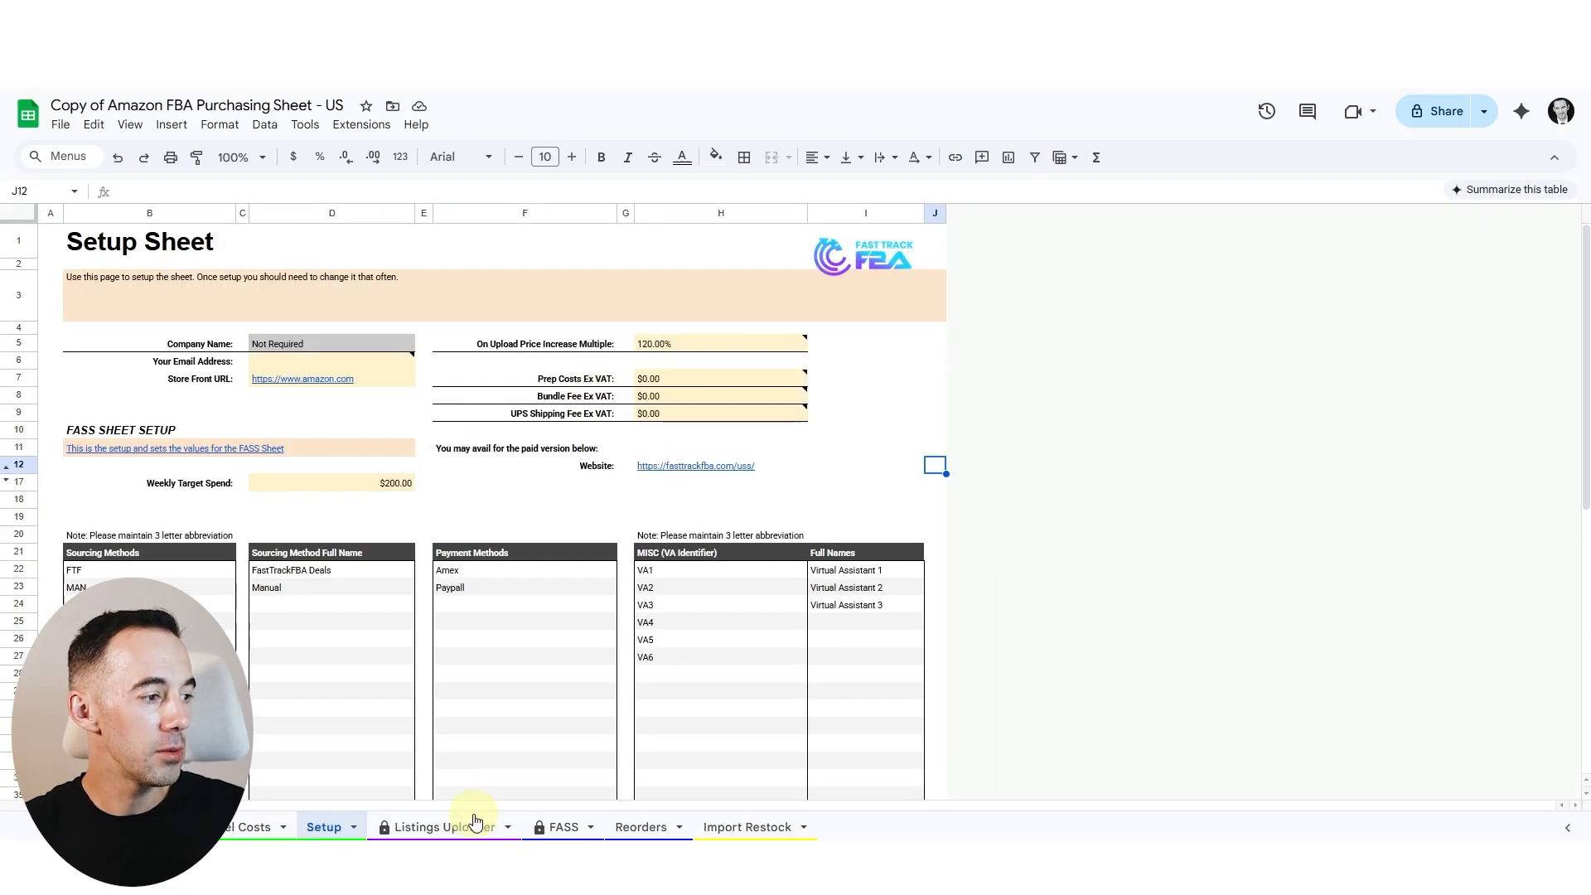
# - Open the Listings Uploader sheet and check the price of the first listing
pyautogui.click(475, 822)
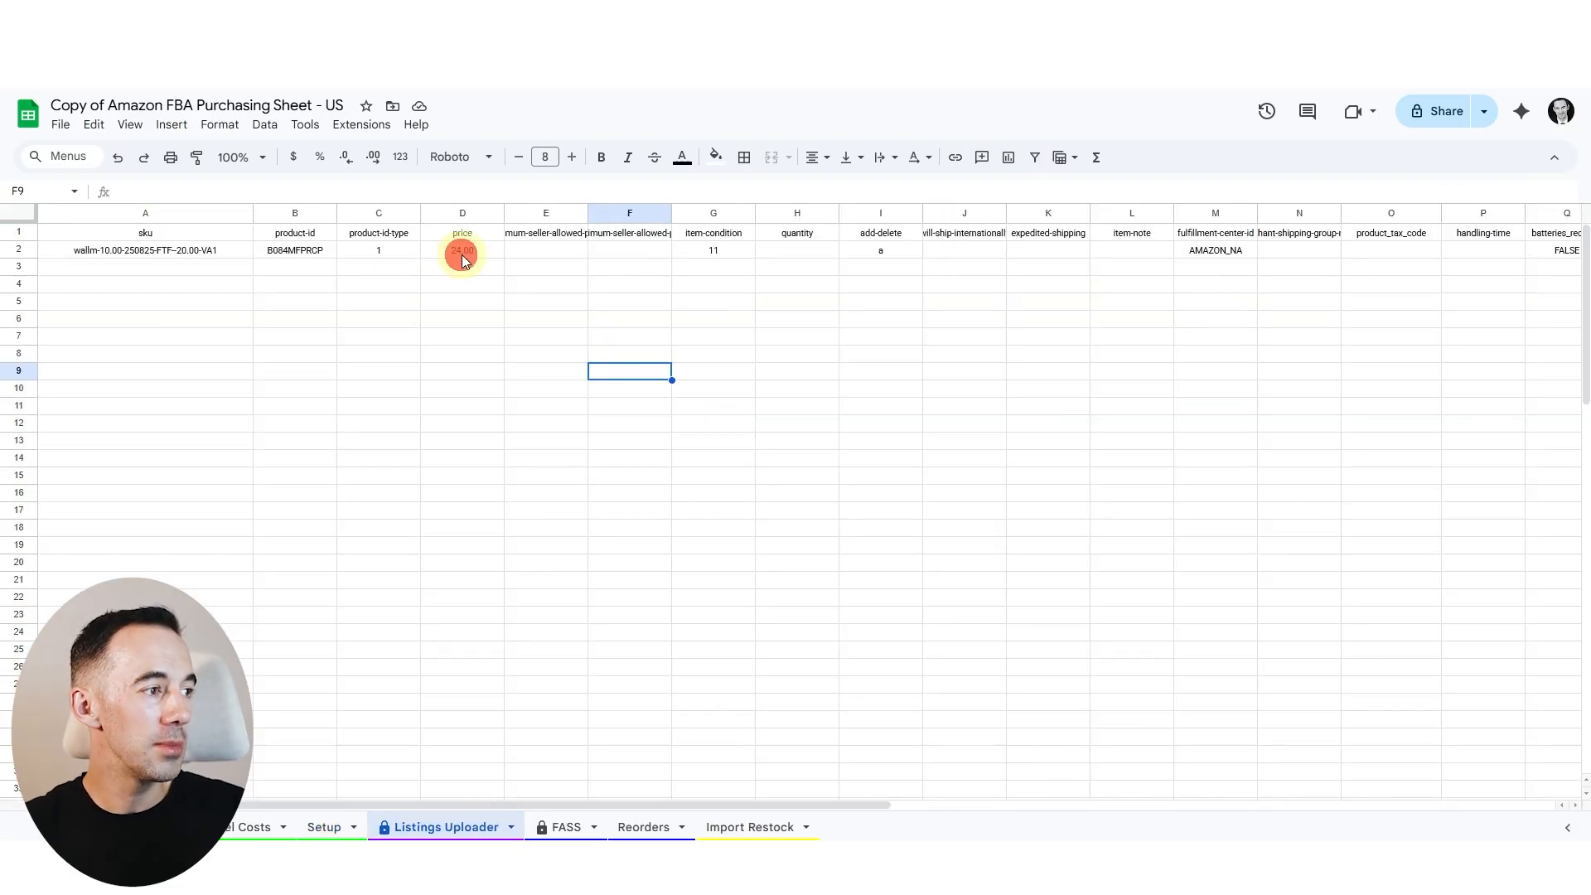
pyautogui.click(460, 254)
pyautogui.click(547, 466)
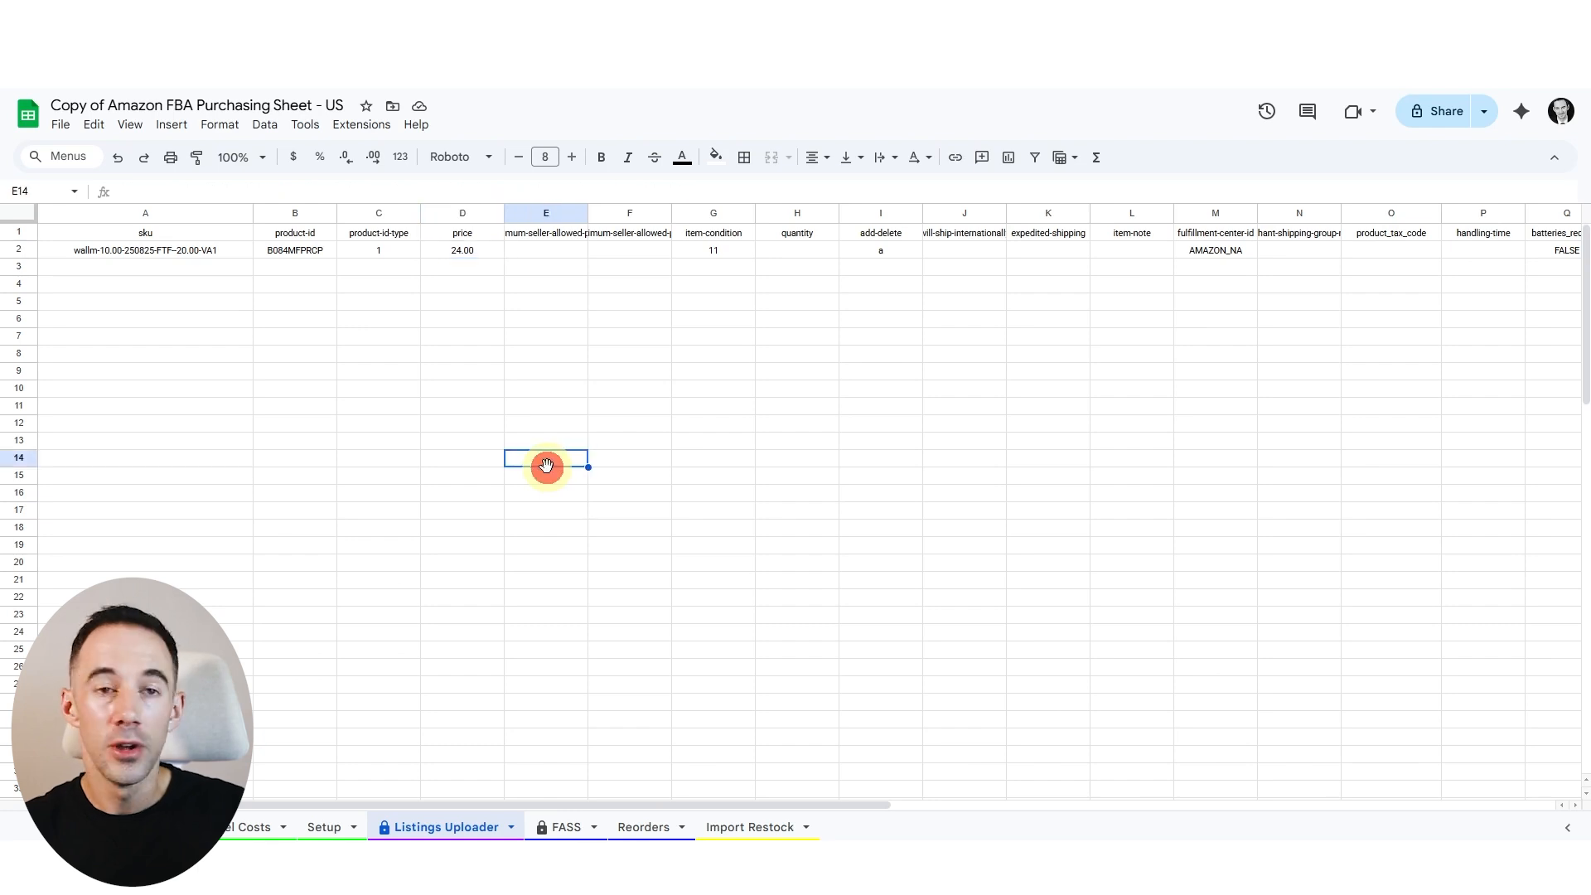
# - Open the Setup sheet and review its cost fields, weekly target spend, sourcing methods, payment methods and VA identifiers
pyautogui.click(326, 824)
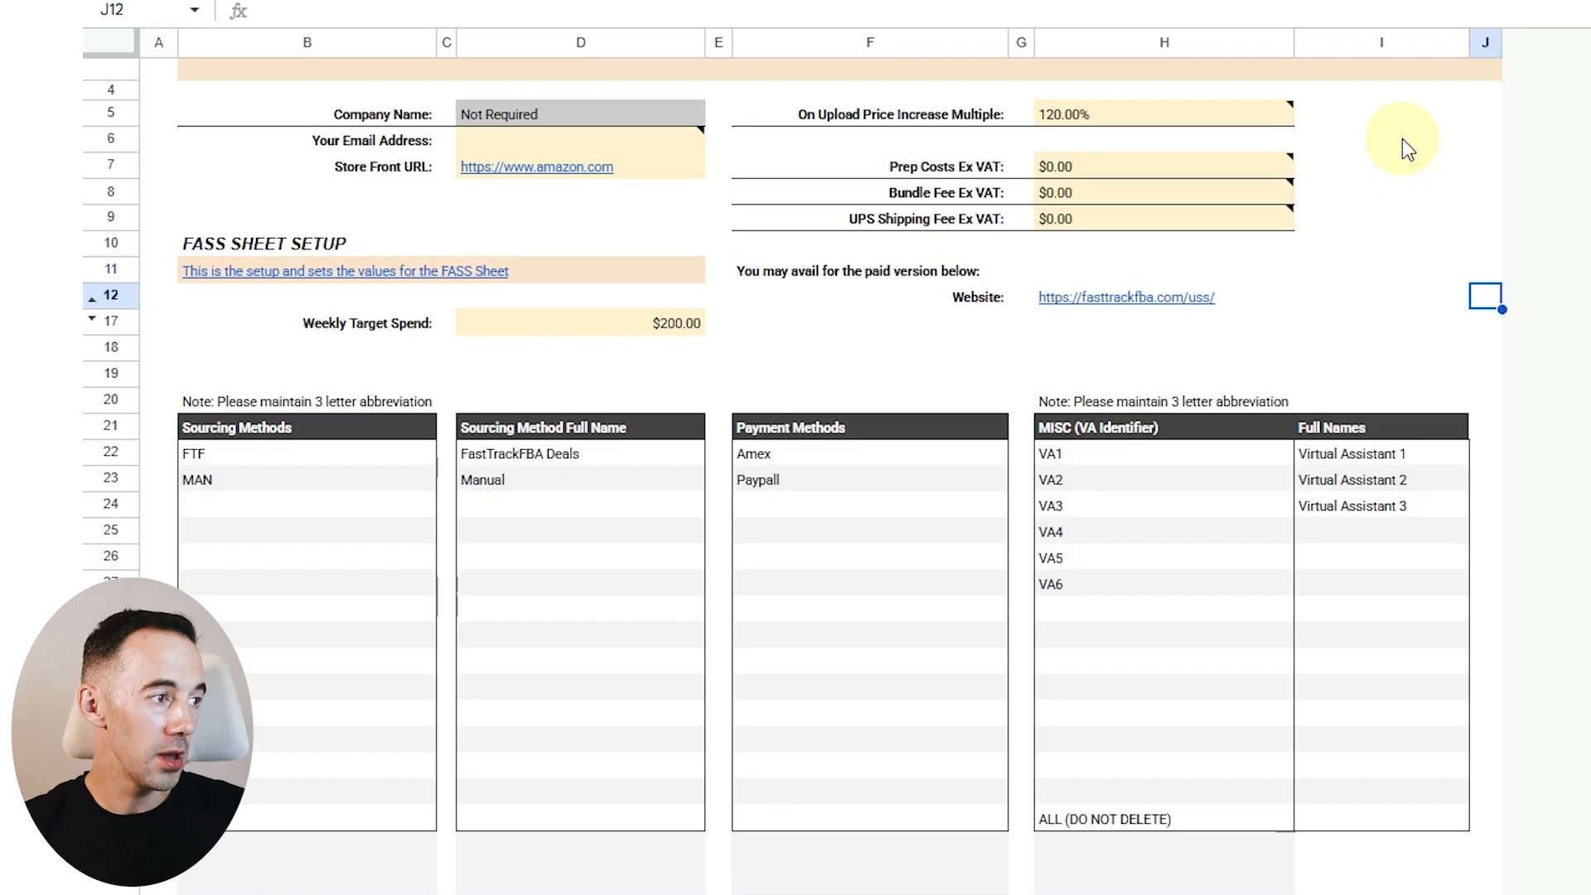
pyautogui.scroll(-3, 1425, 374)
pyautogui.scroll(2, 468, 201)
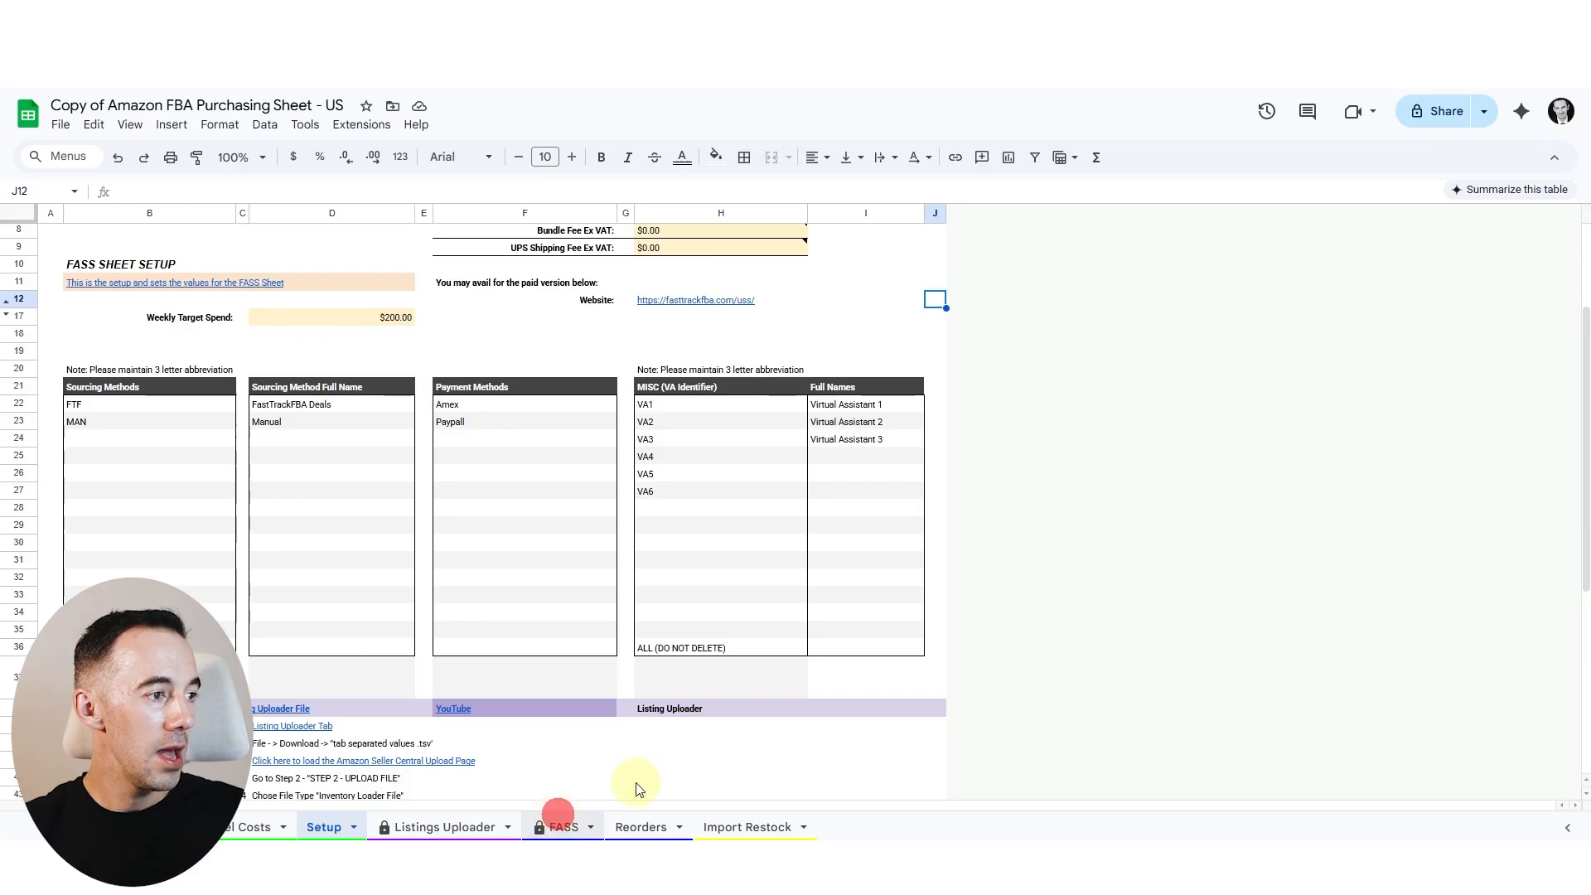
# - Open the FASS sheet and set its VA Select filter back to ALL (DO NOT DELETE)
pyautogui.click(561, 826)
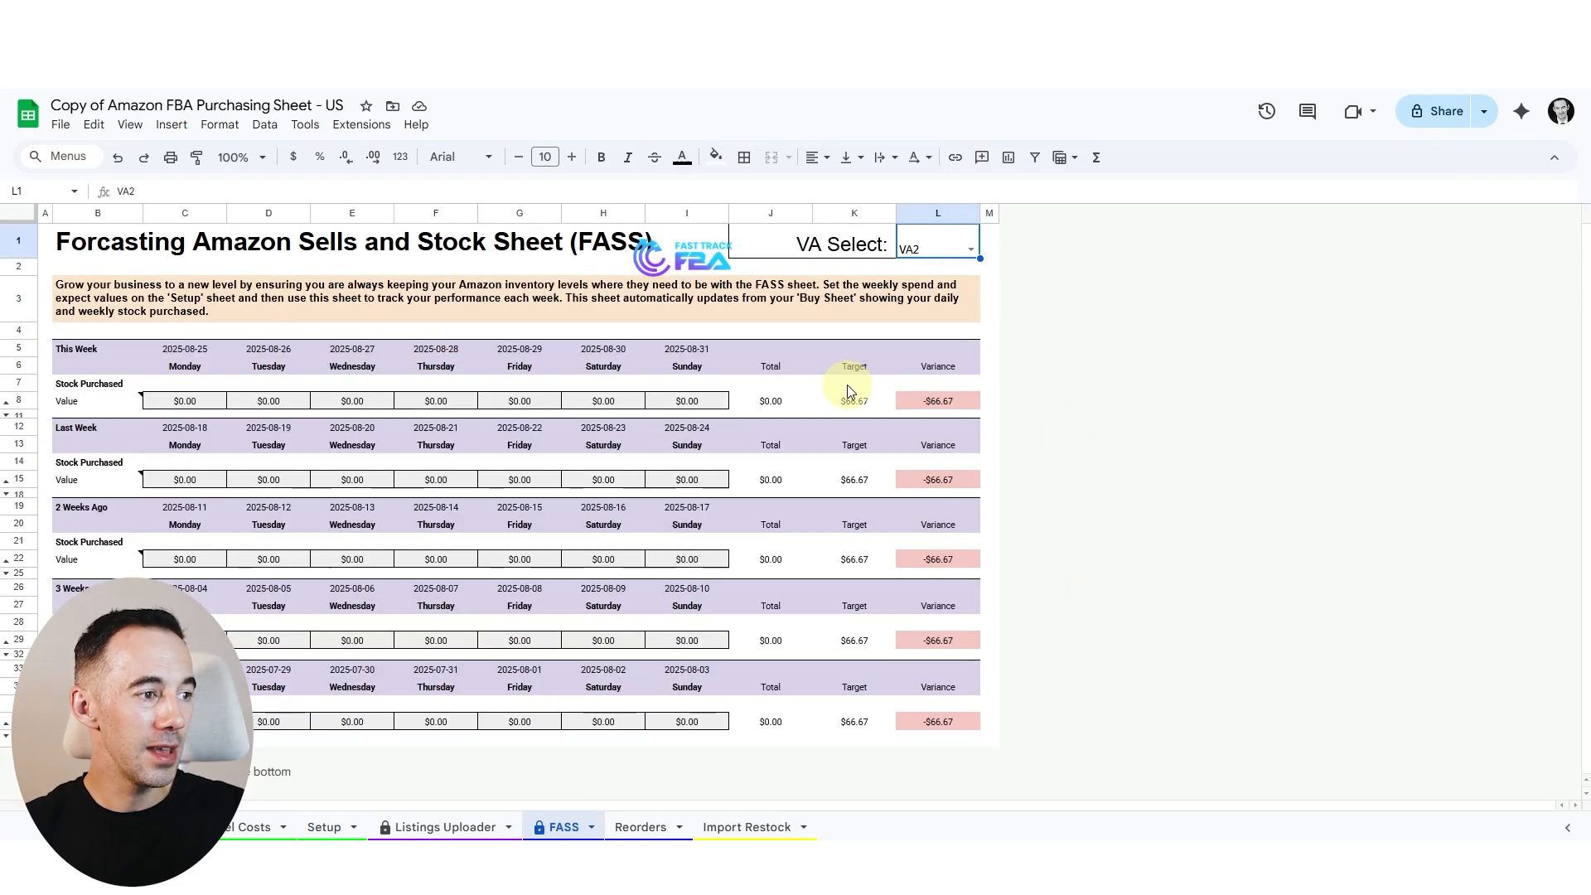
pyautogui.click(975, 245)
pyautogui.click(919, 413)
pyautogui.click(978, 546)
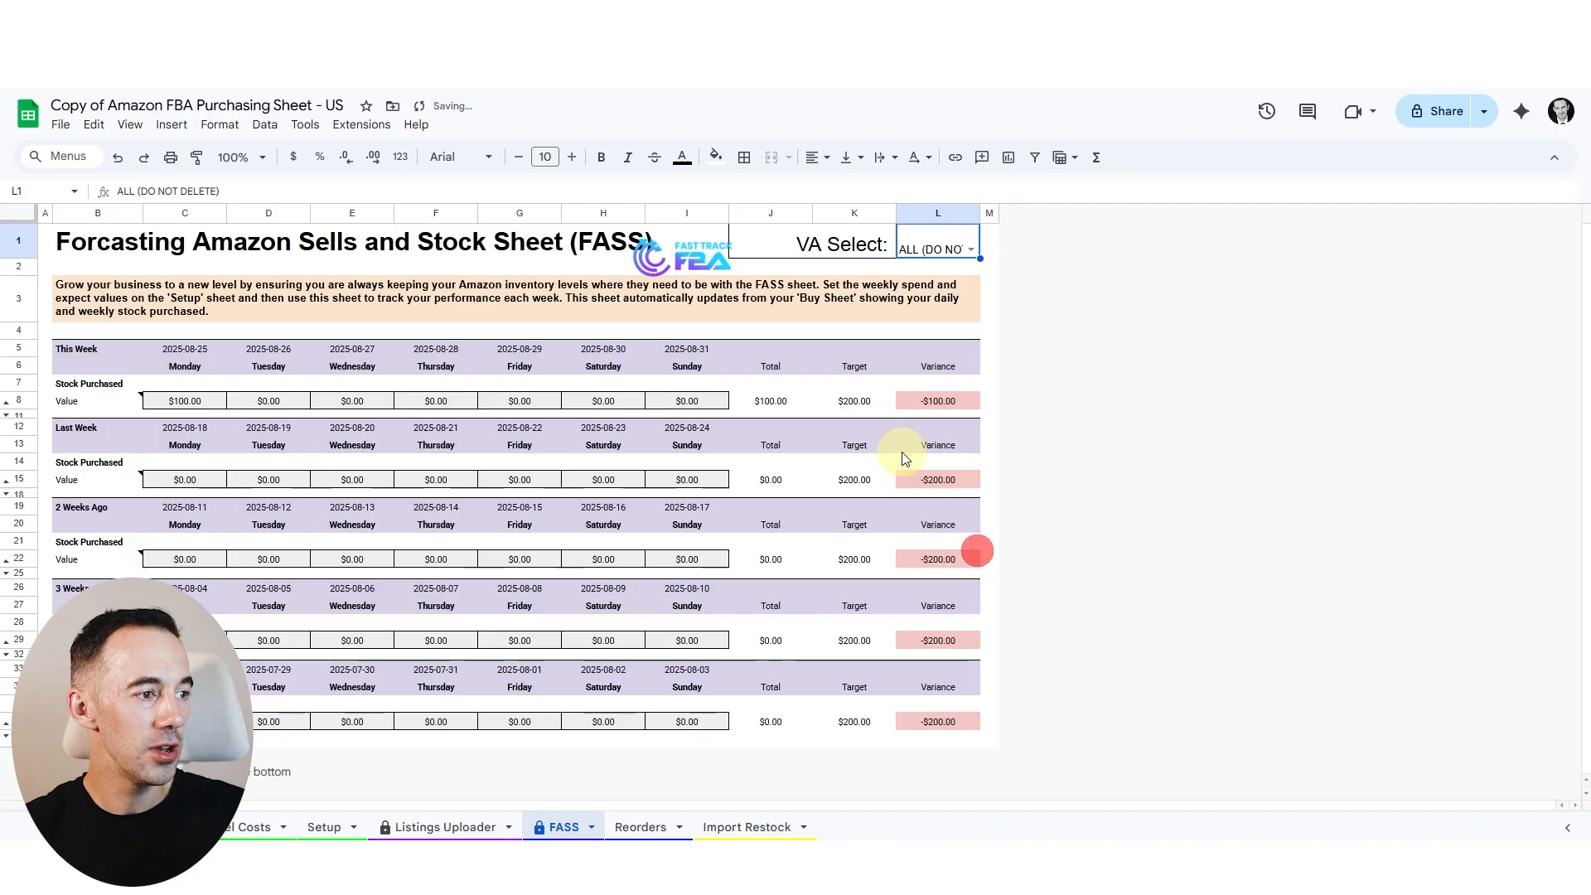
# - Compare the lists on the Setup sheet with the Sourcing Method and MISC (VA Identifier) columns of the Buy Sheet
pyautogui.click(321, 824)
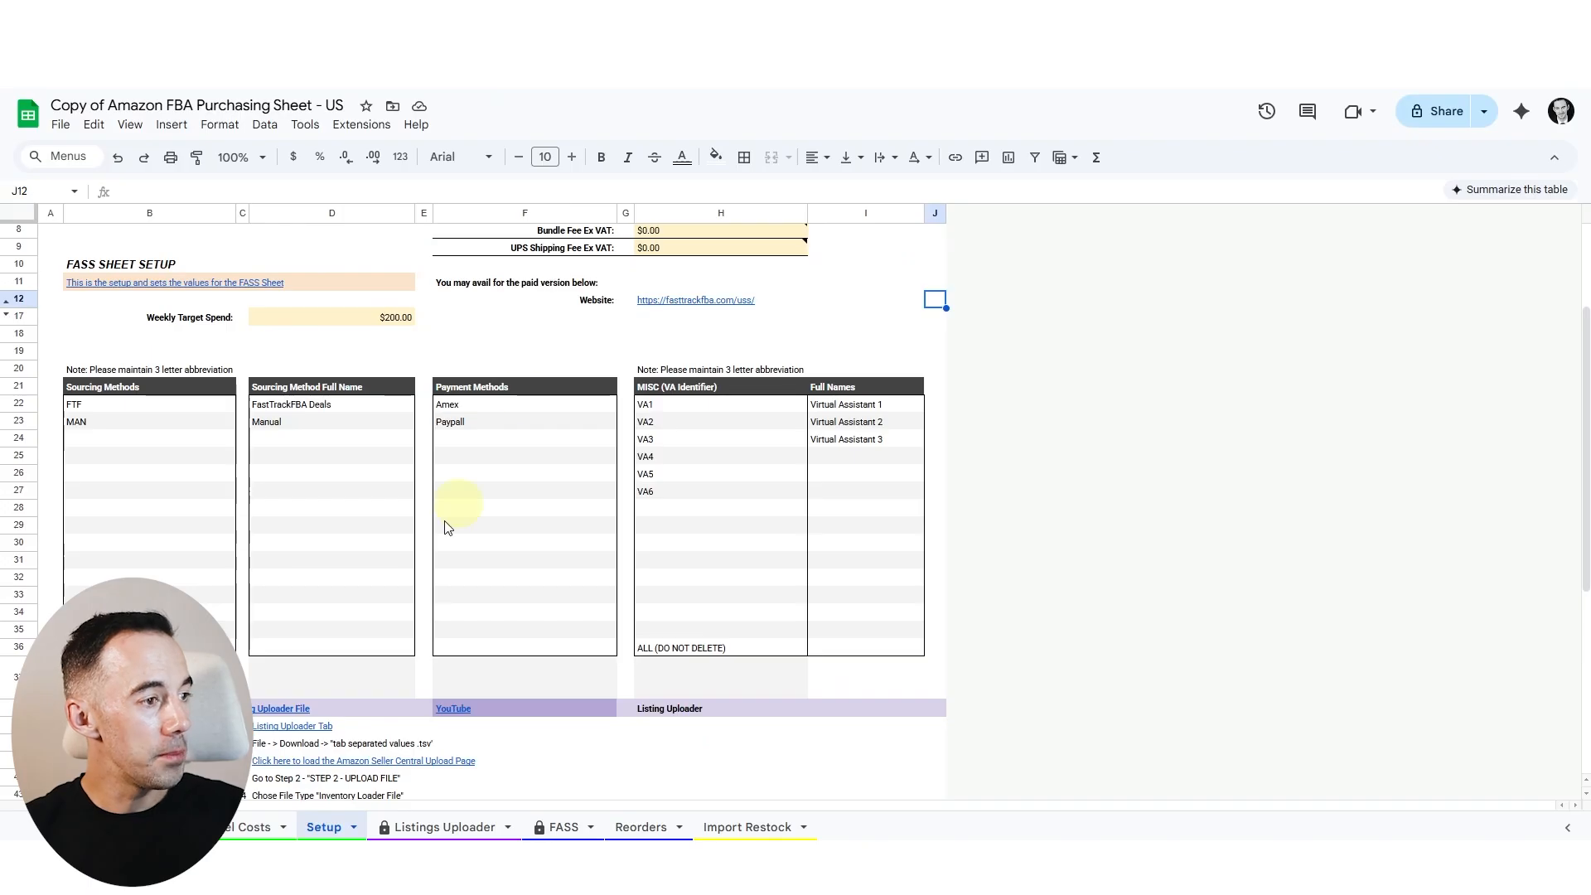
pyautogui.click(116, 827)
pyautogui.moveTo(837, 808); pyautogui.dragTo(1279, 753)
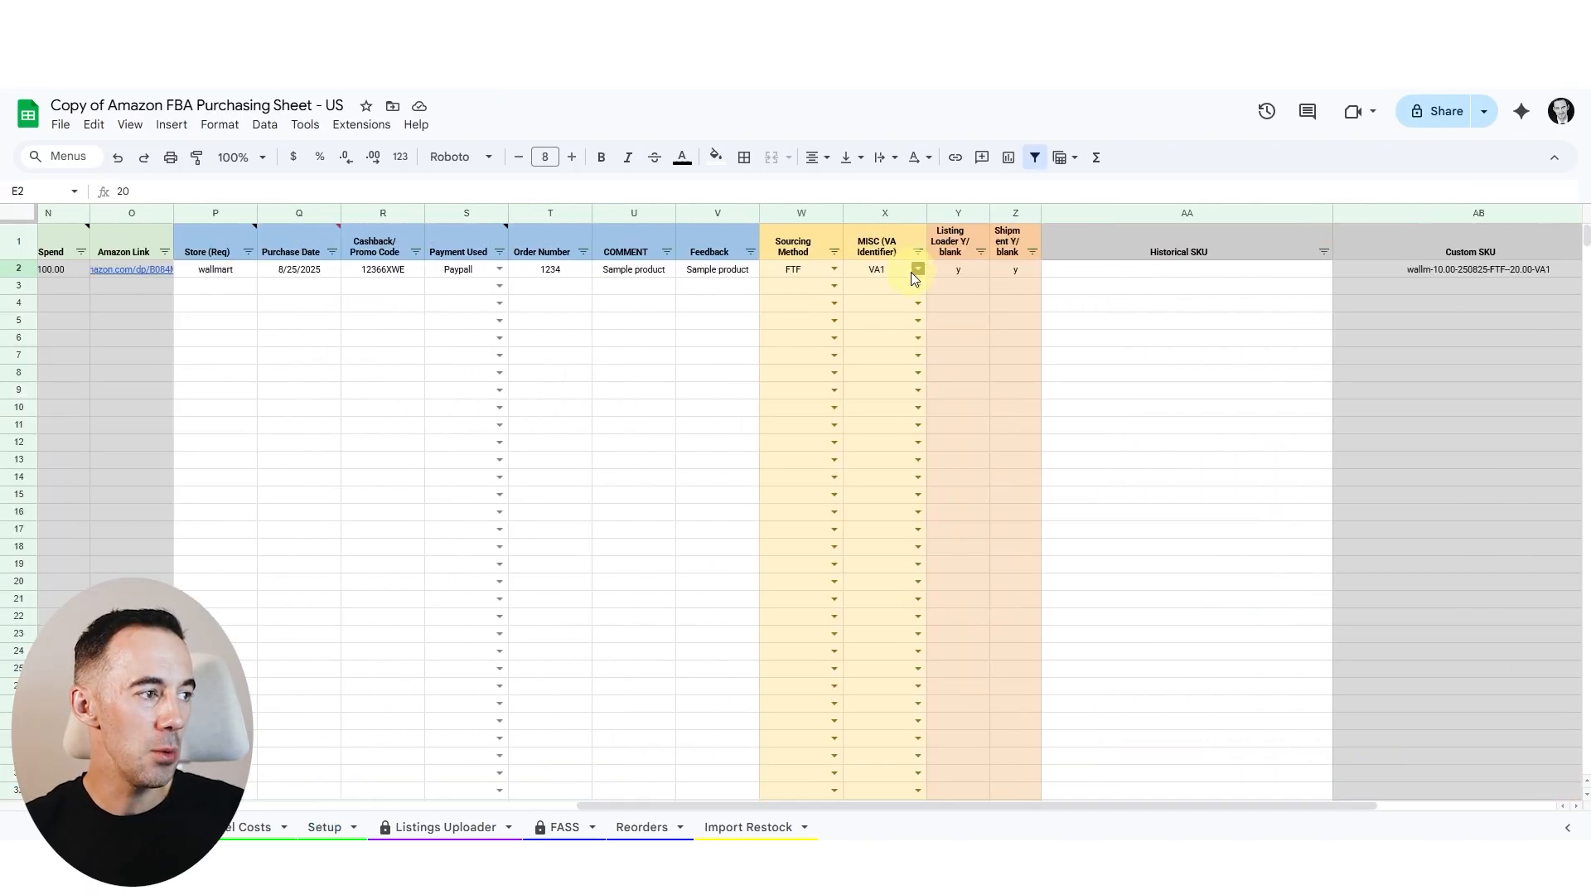
# - Return to the Setup sheet and review the sourcing method abbreviations and their full names
pyautogui.click(324, 827)
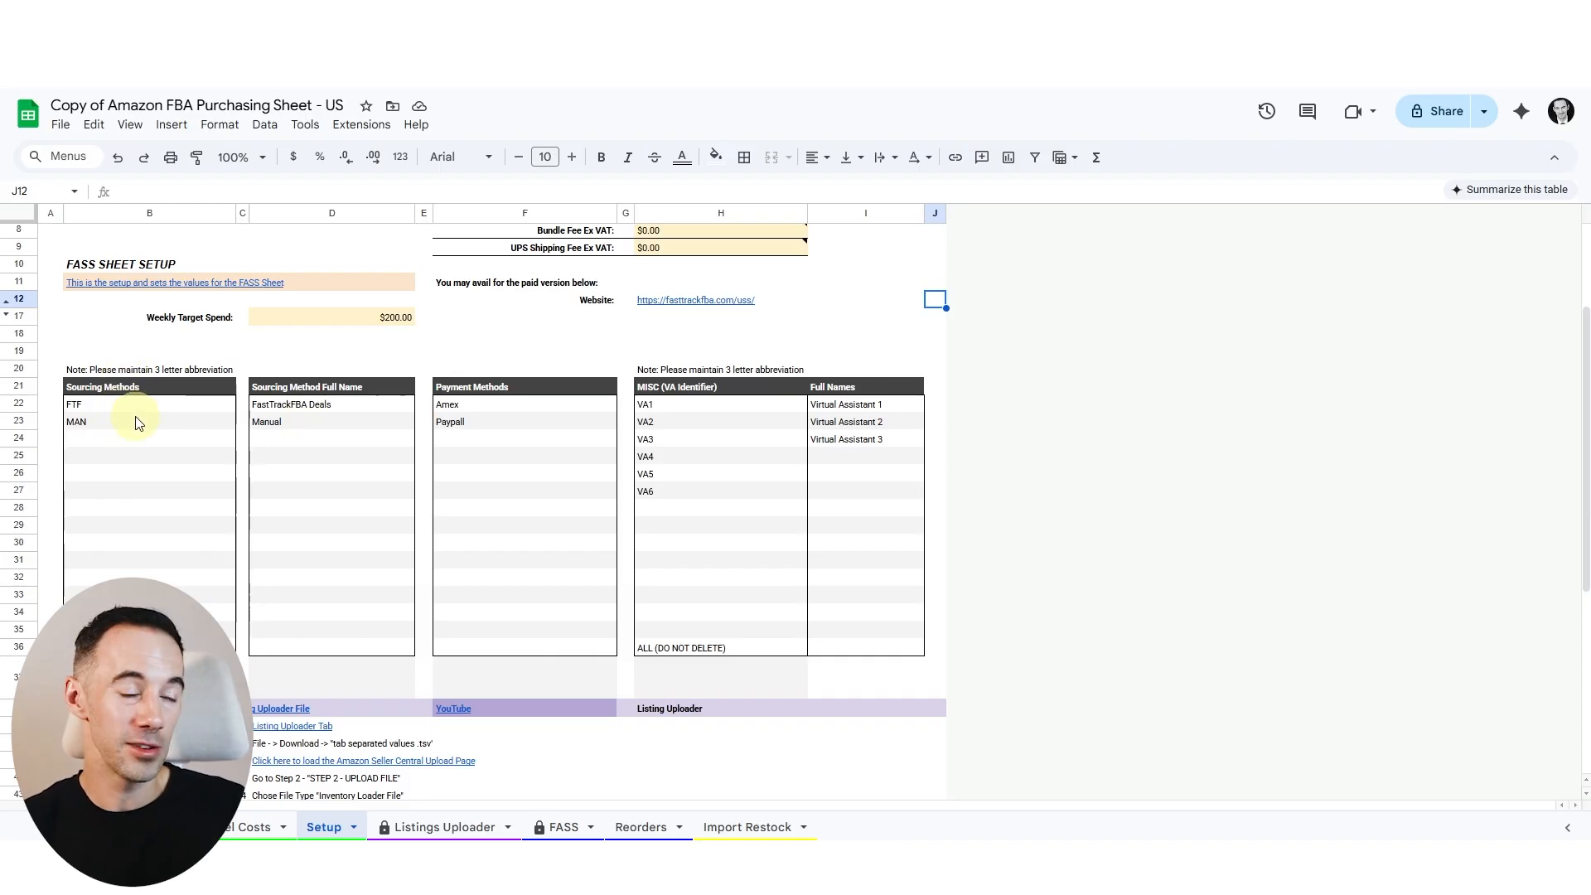
pyautogui.click(265, 407)
pyautogui.click(305, 454)
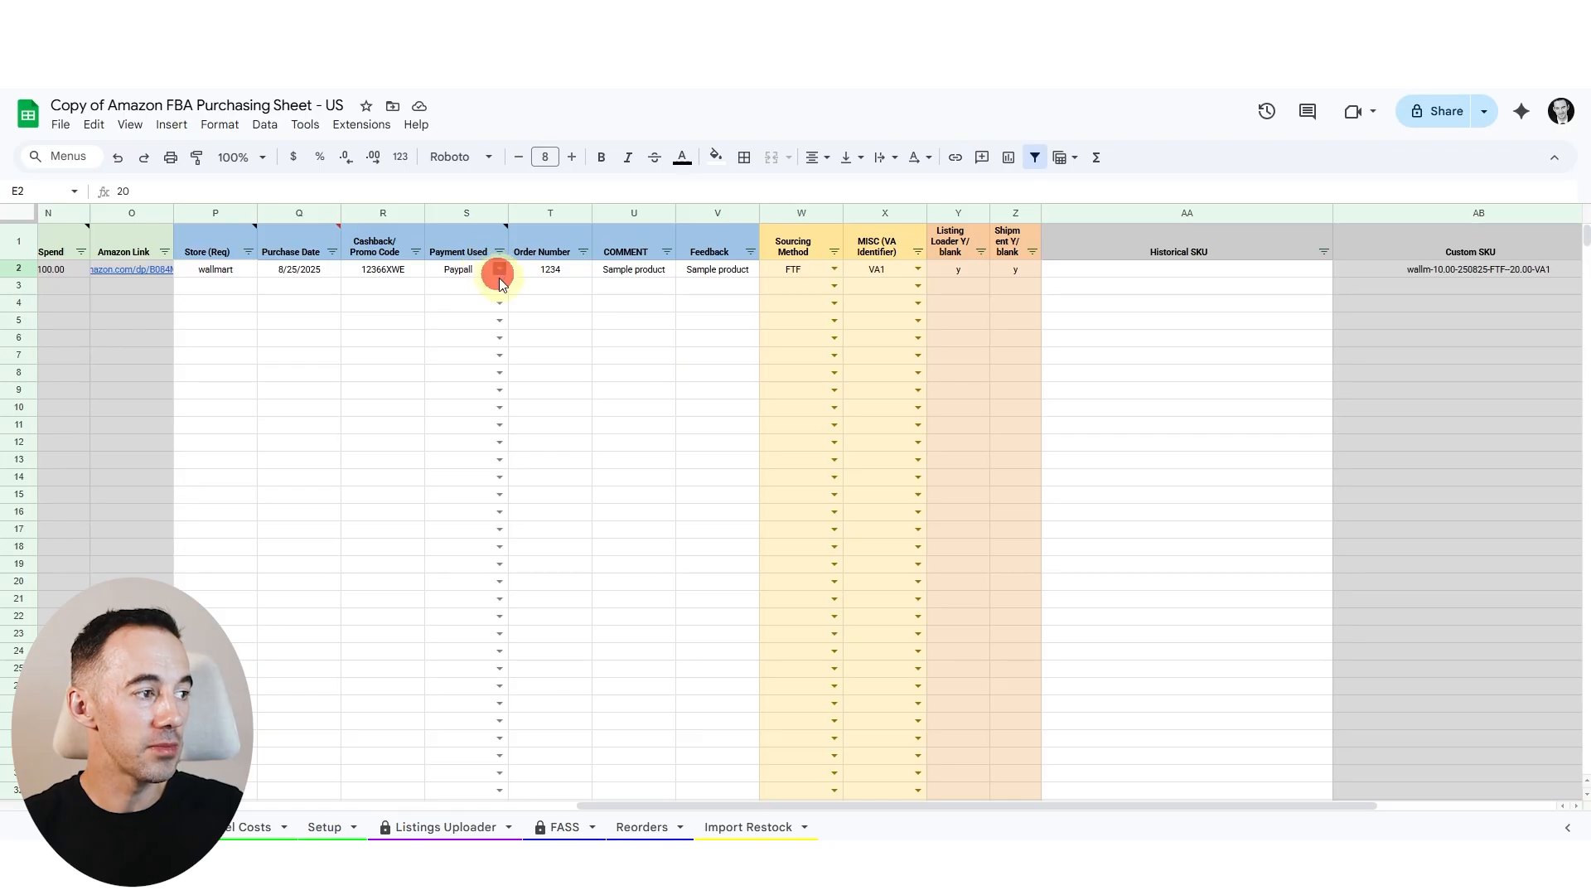
# - Check the Payment Used options for the Demo Product on the Buy Sheet and return to the Setup sheet
pyautogui.click(499, 282)
pyautogui.click(625, 474)
pyautogui.click(314, 827)
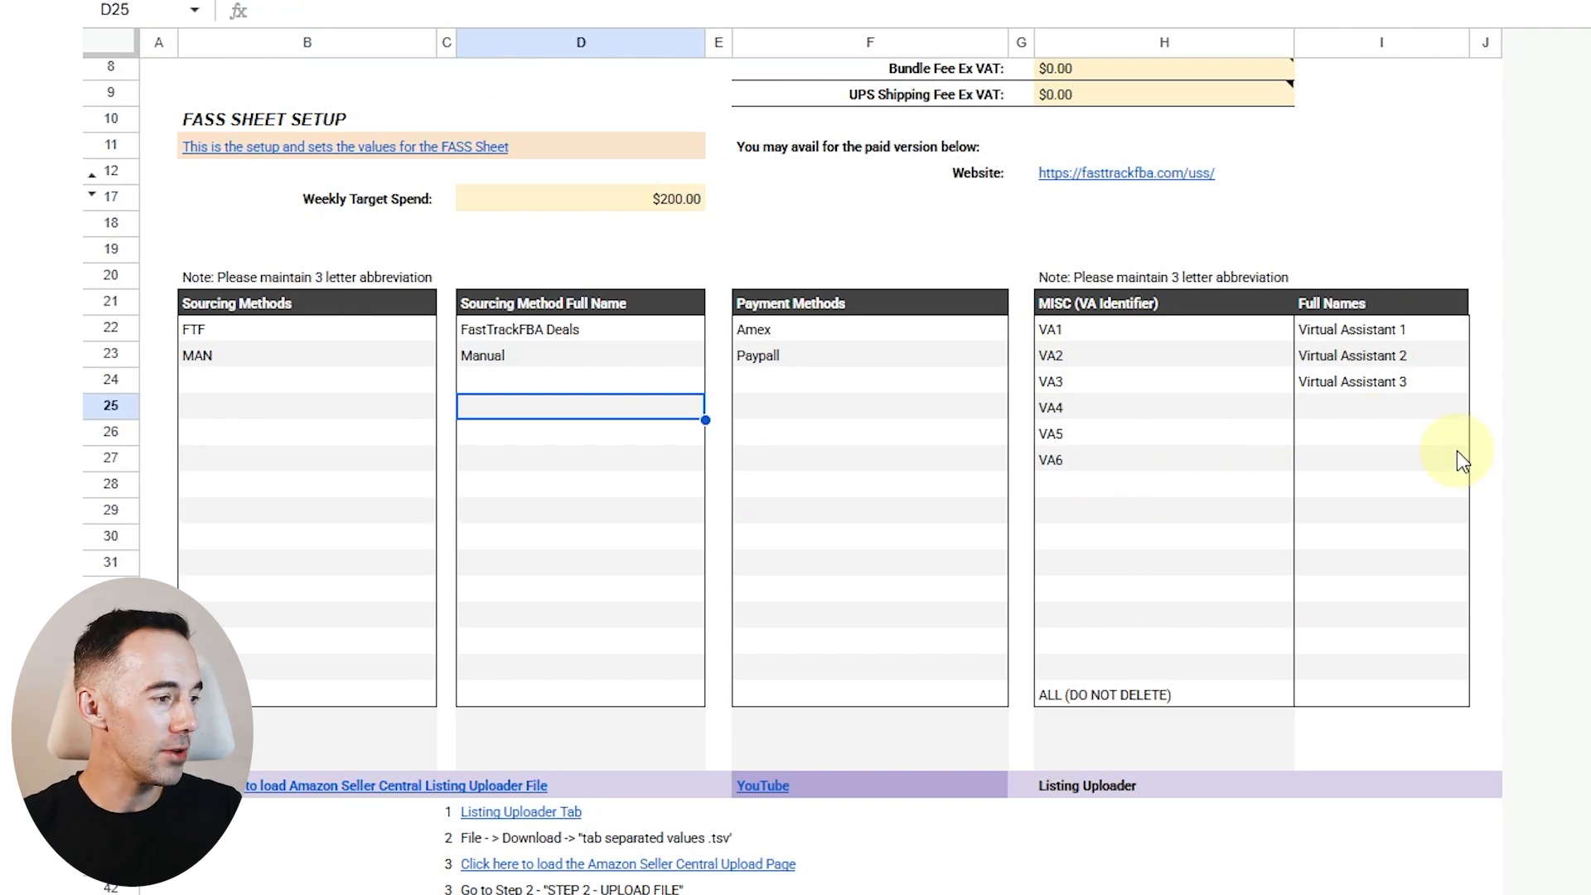
# - Review the Listing Uploader, Import Restock and Shipment Uploader Set-up instructions on the Setup sheet
pyautogui.scroll(-5, 1378, 397)
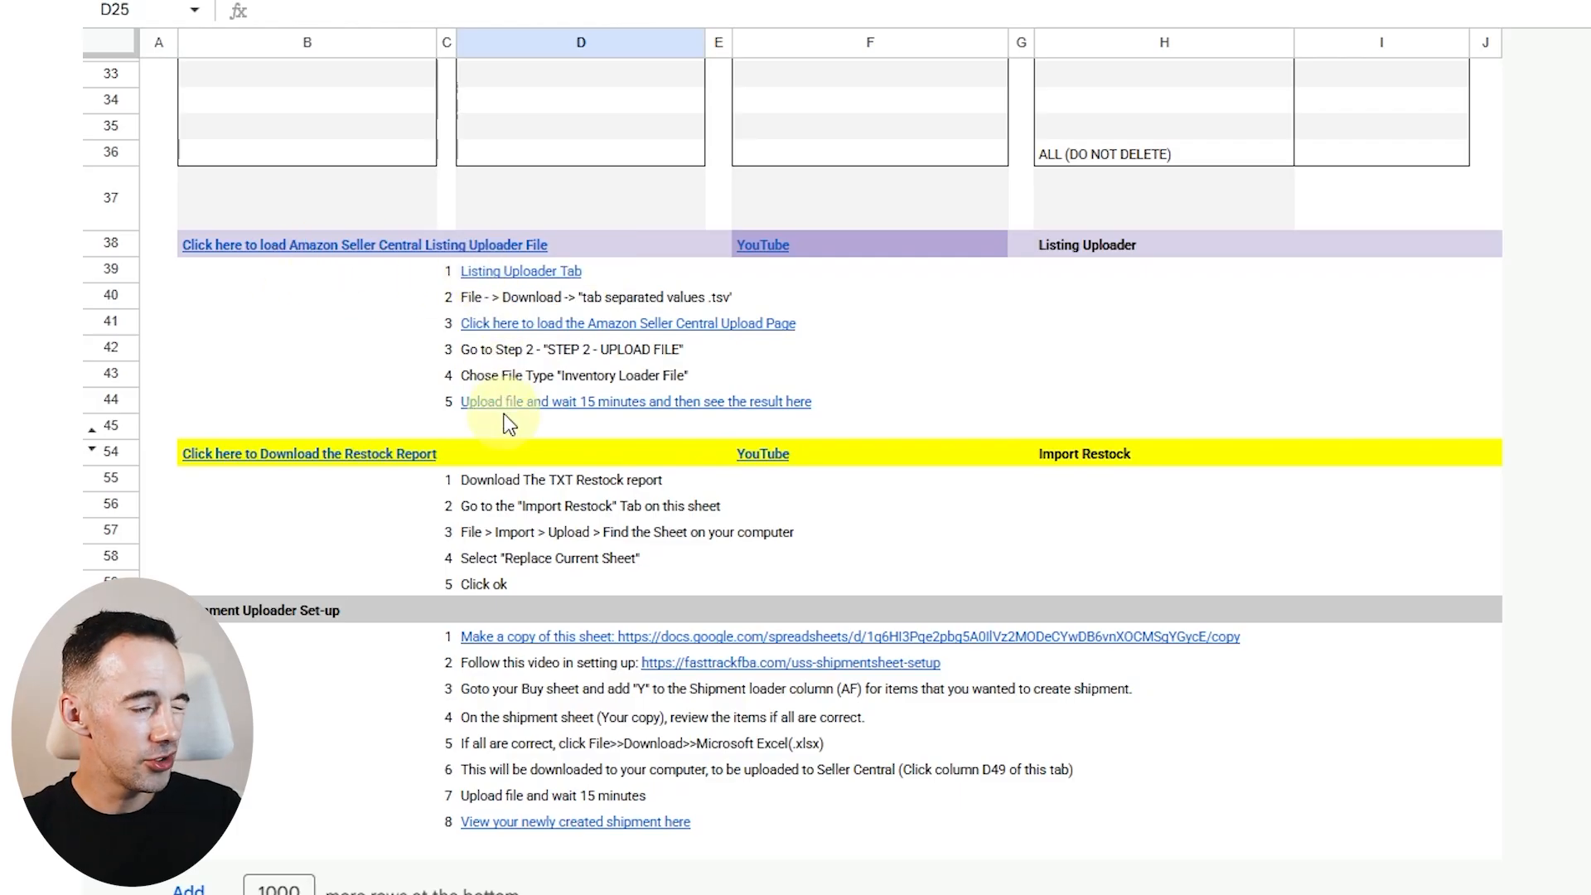
pyautogui.click(323, 509)
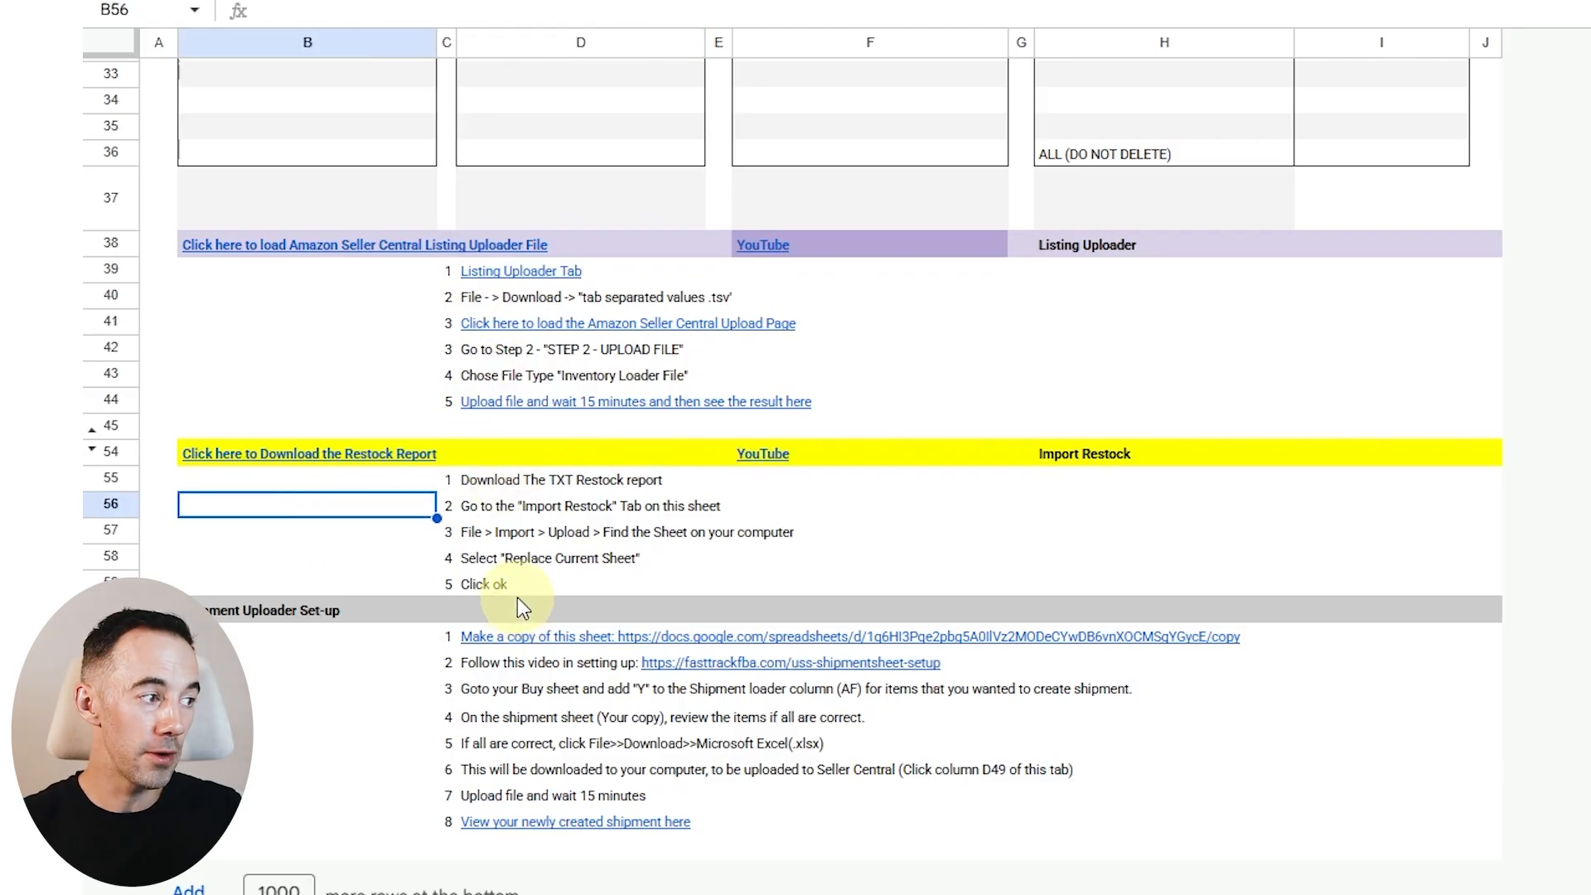
pyautogui.moveTo(555, 401)
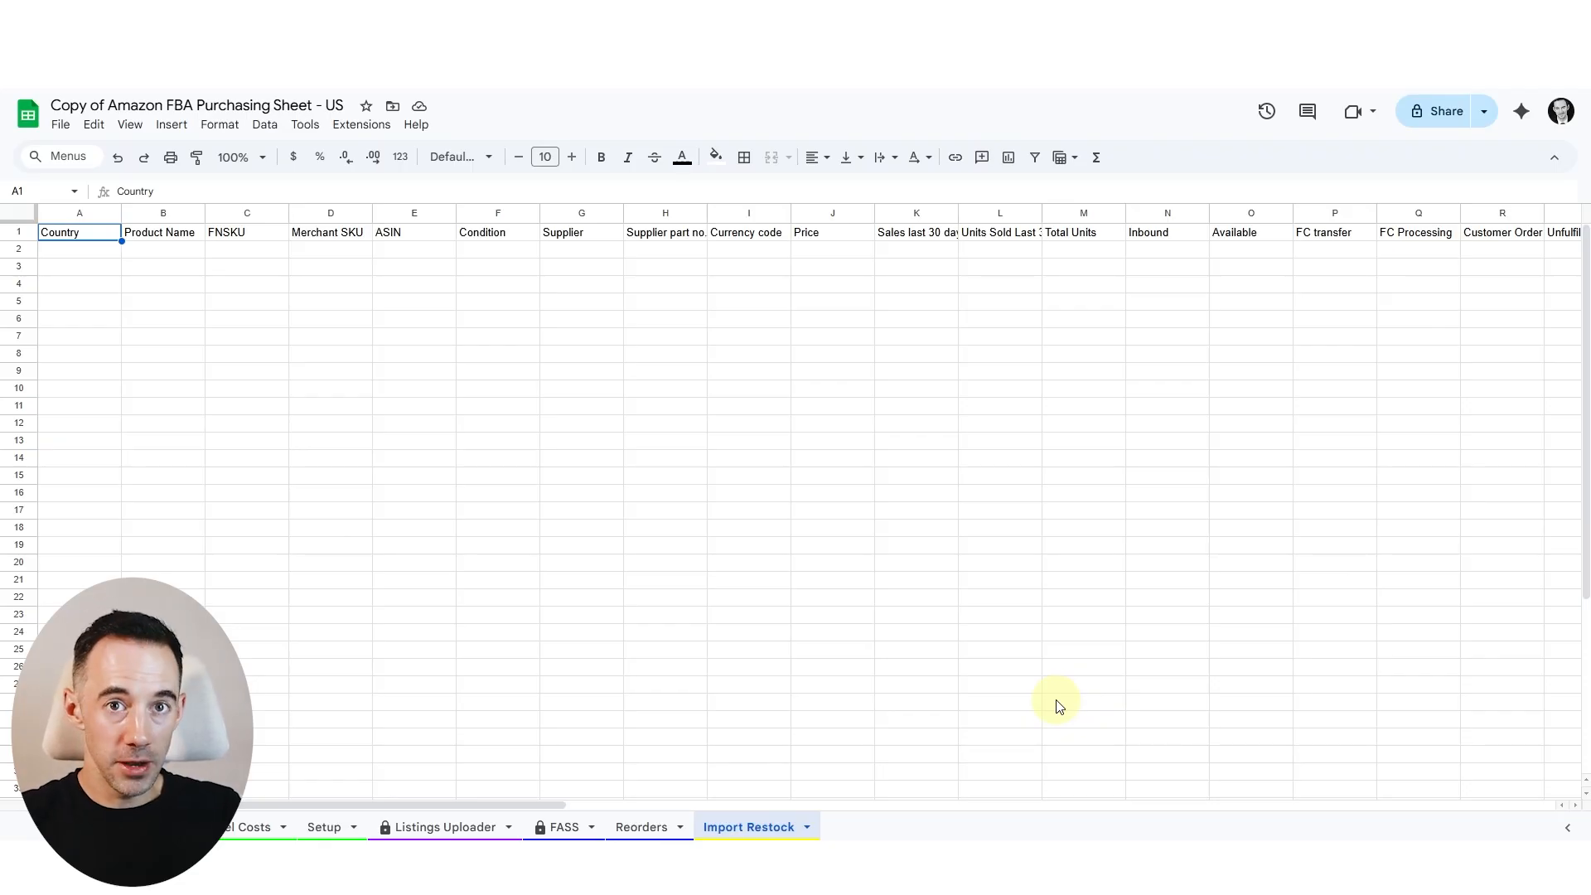
# - Go back from Import Restock to the Setup sheet and examine the Restock Report download link and its first import instruction
pyautogui.click(323, 829)
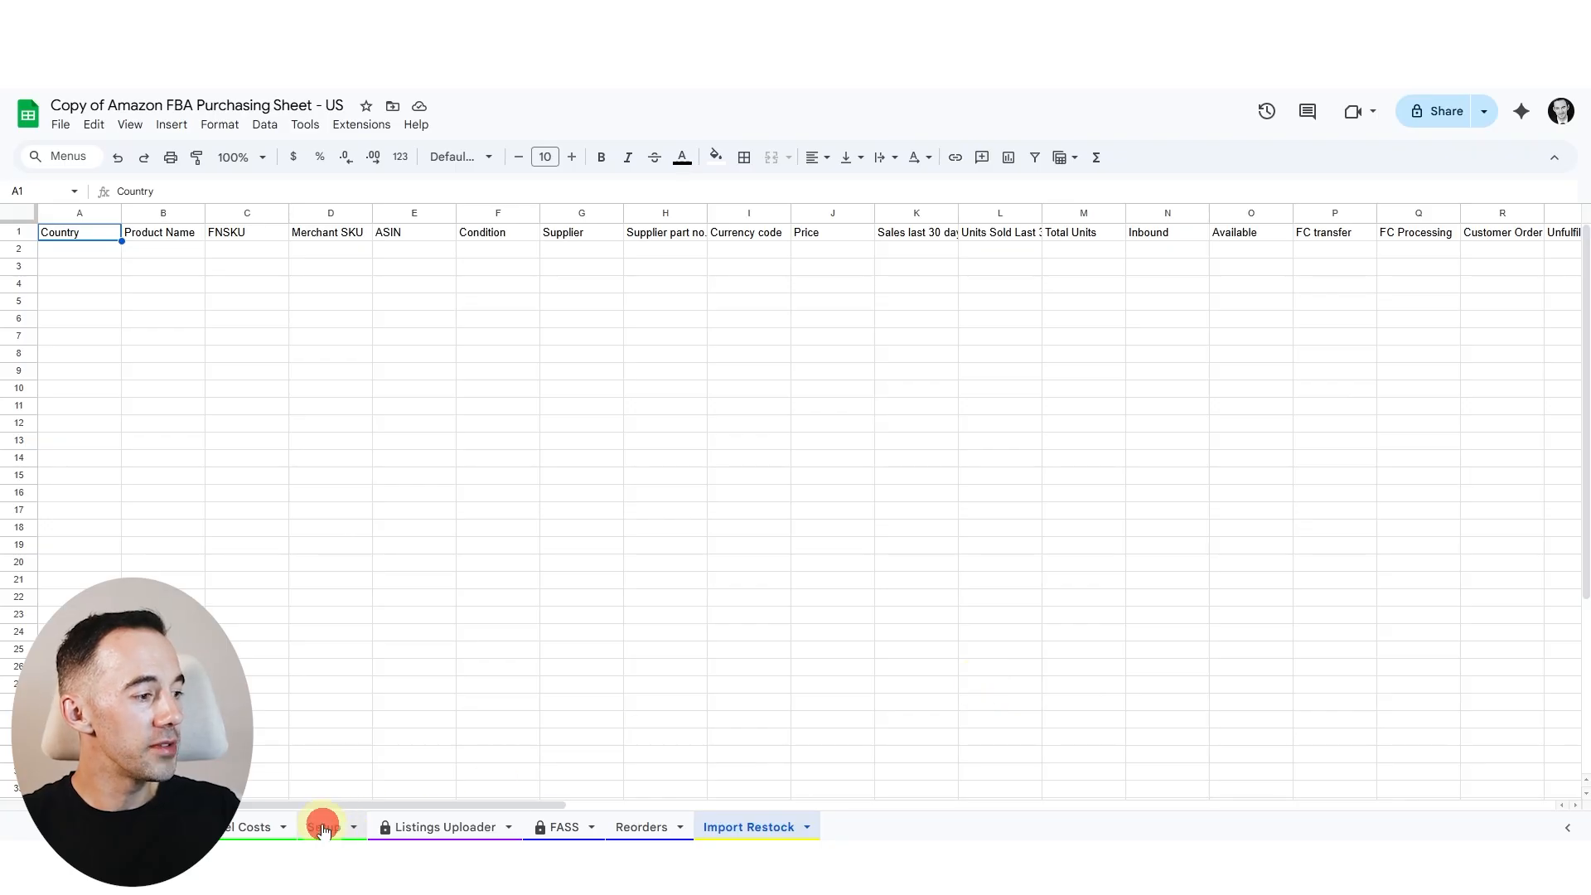
pyautogui.scroll(-10, 391, 586)
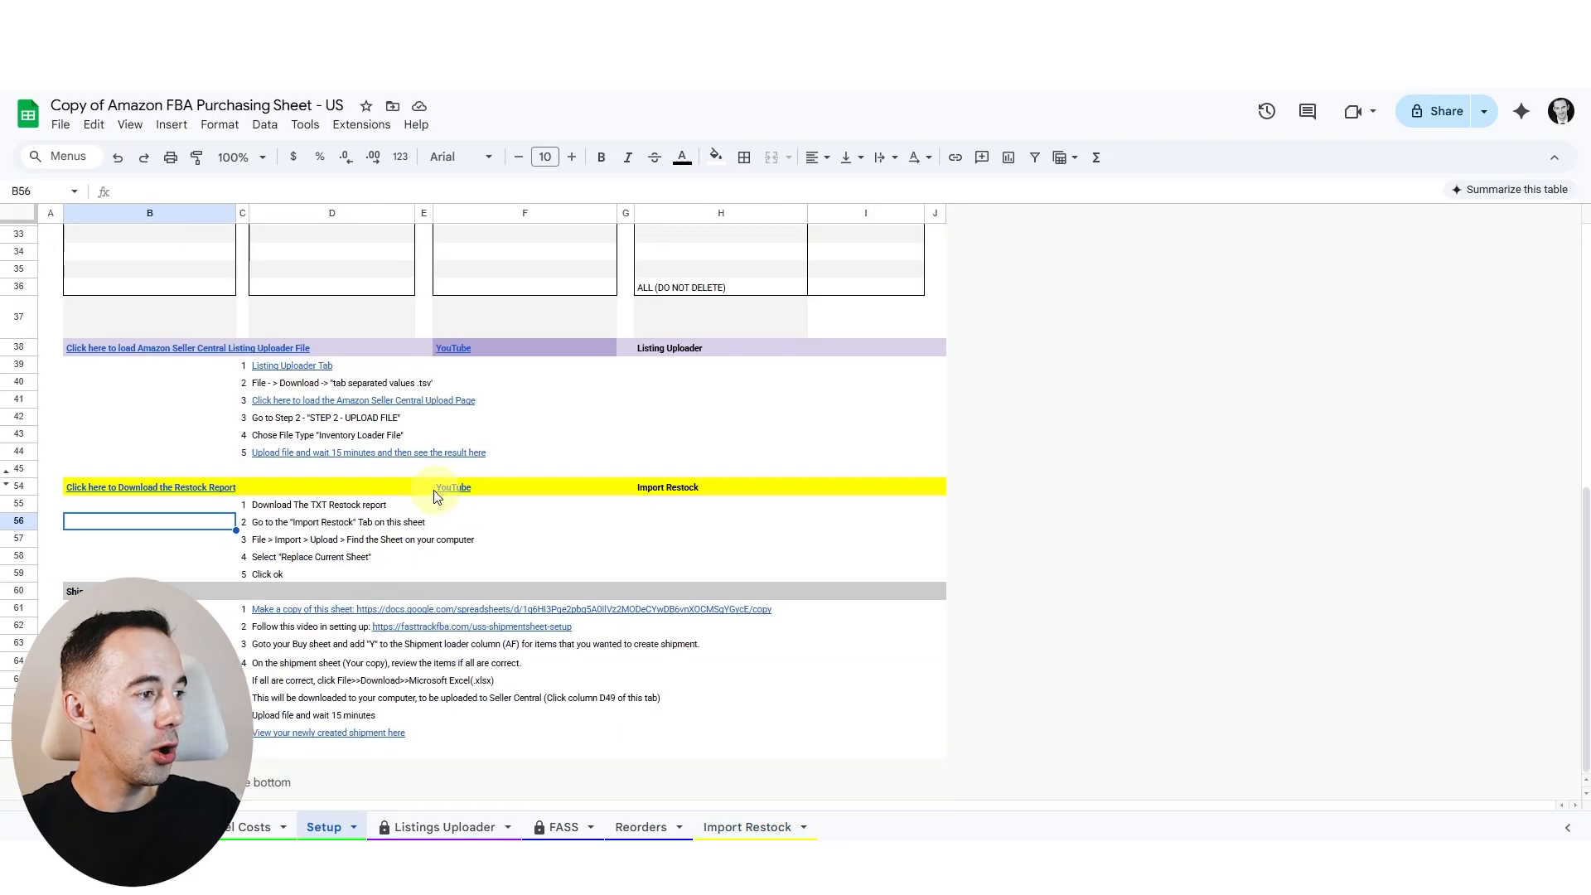
pyautogui.click(186, 496)
pyautogui.click(186, 509)
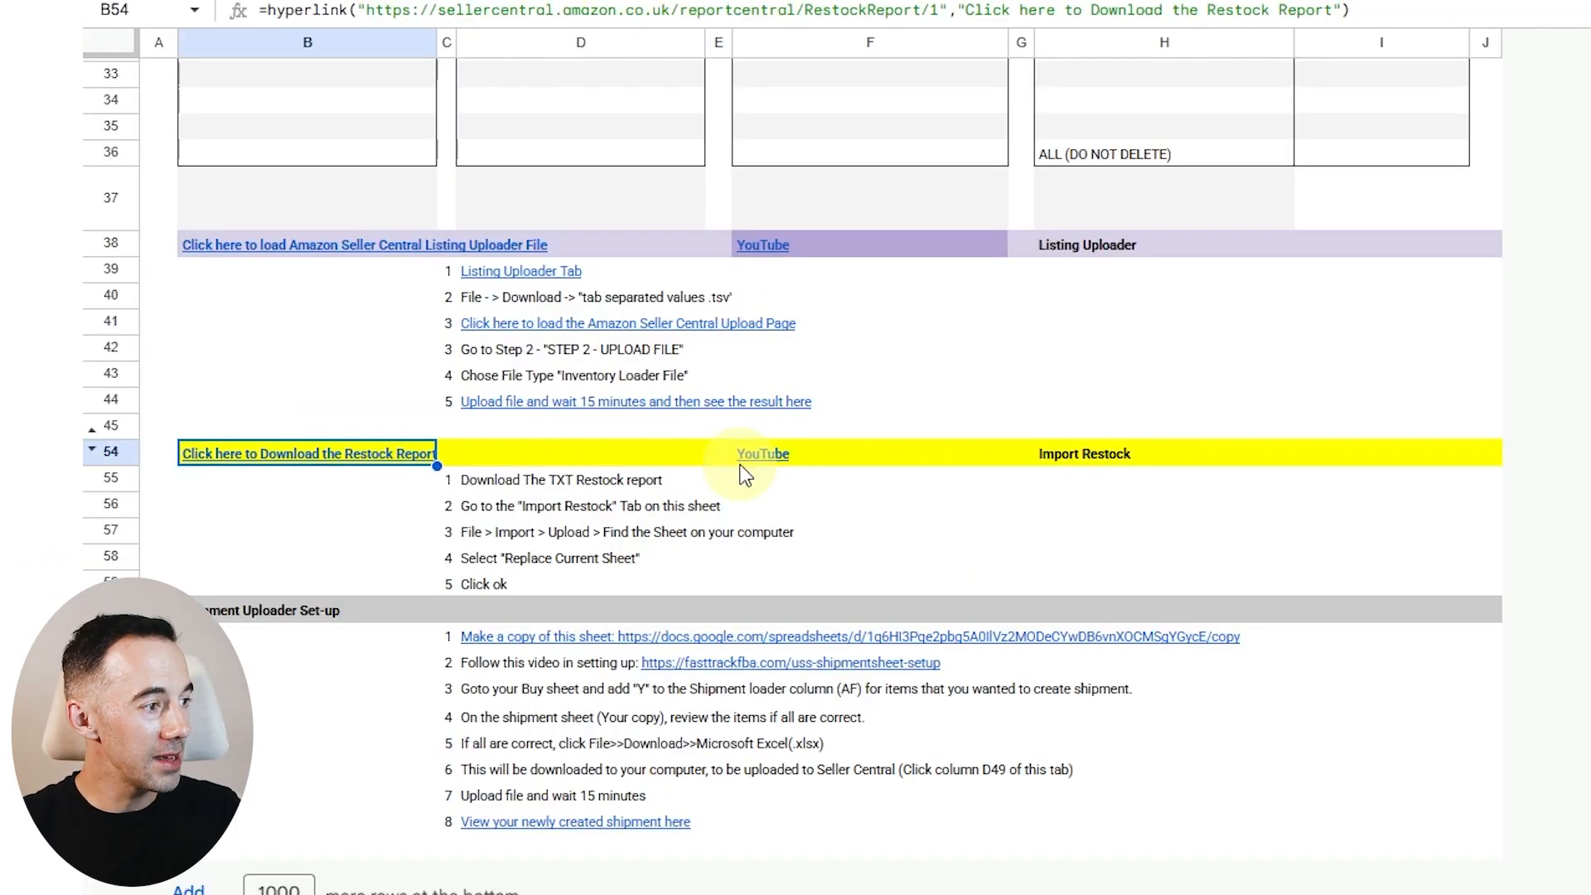
pyautogui.click(655, 482)
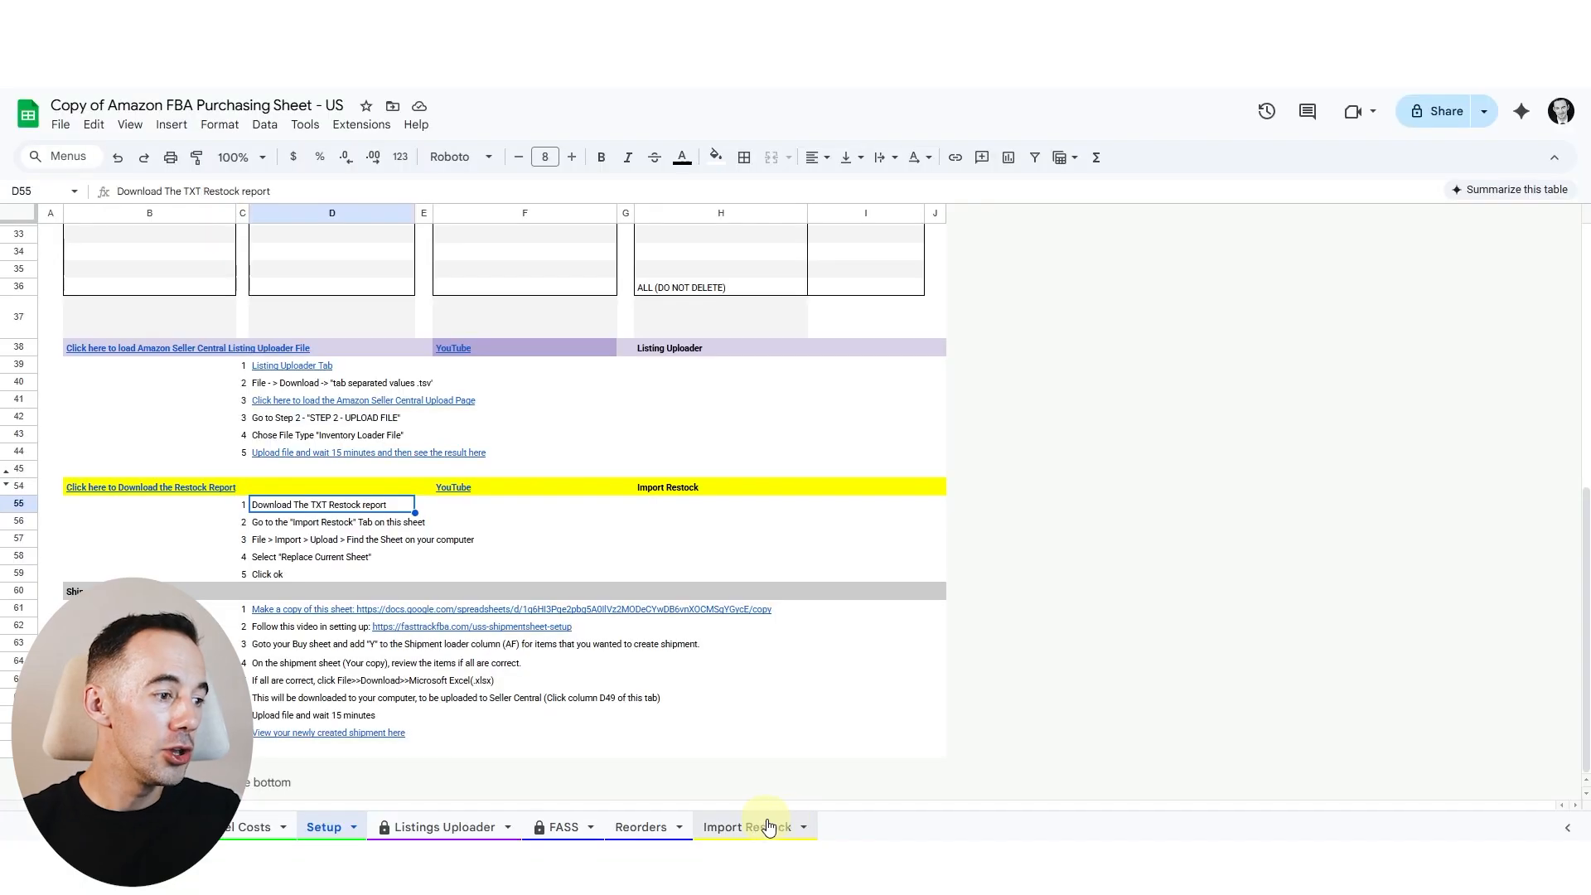
# - Open the Import Restock sheet, and review the purchase and stock columns of the Reorders sheet
pyautogui.click(764, 825)
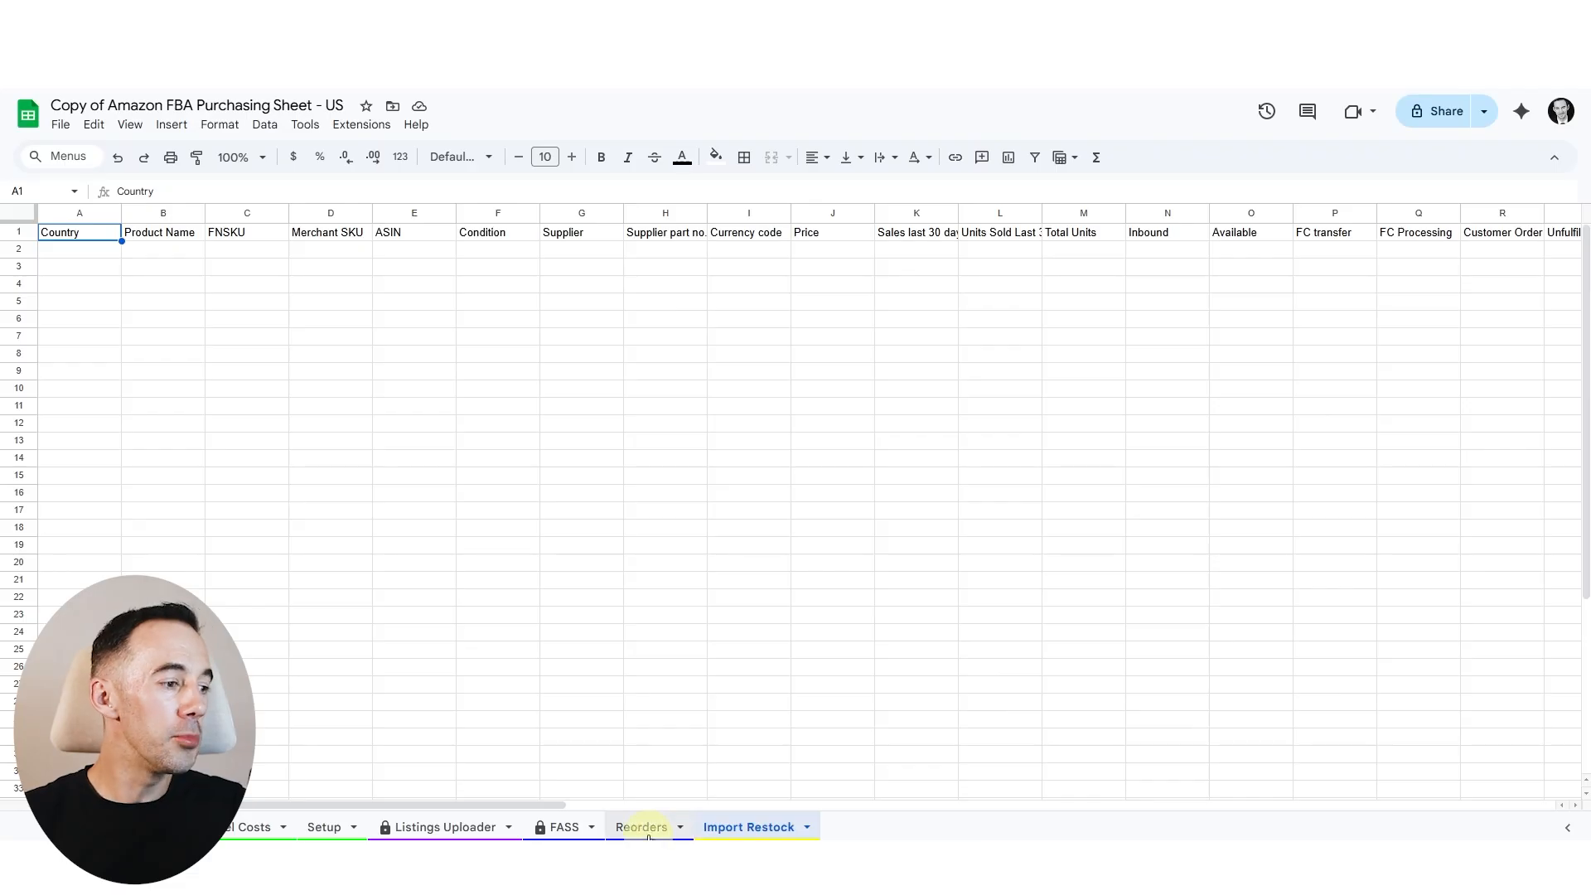
pyautogui.click(645, 827)
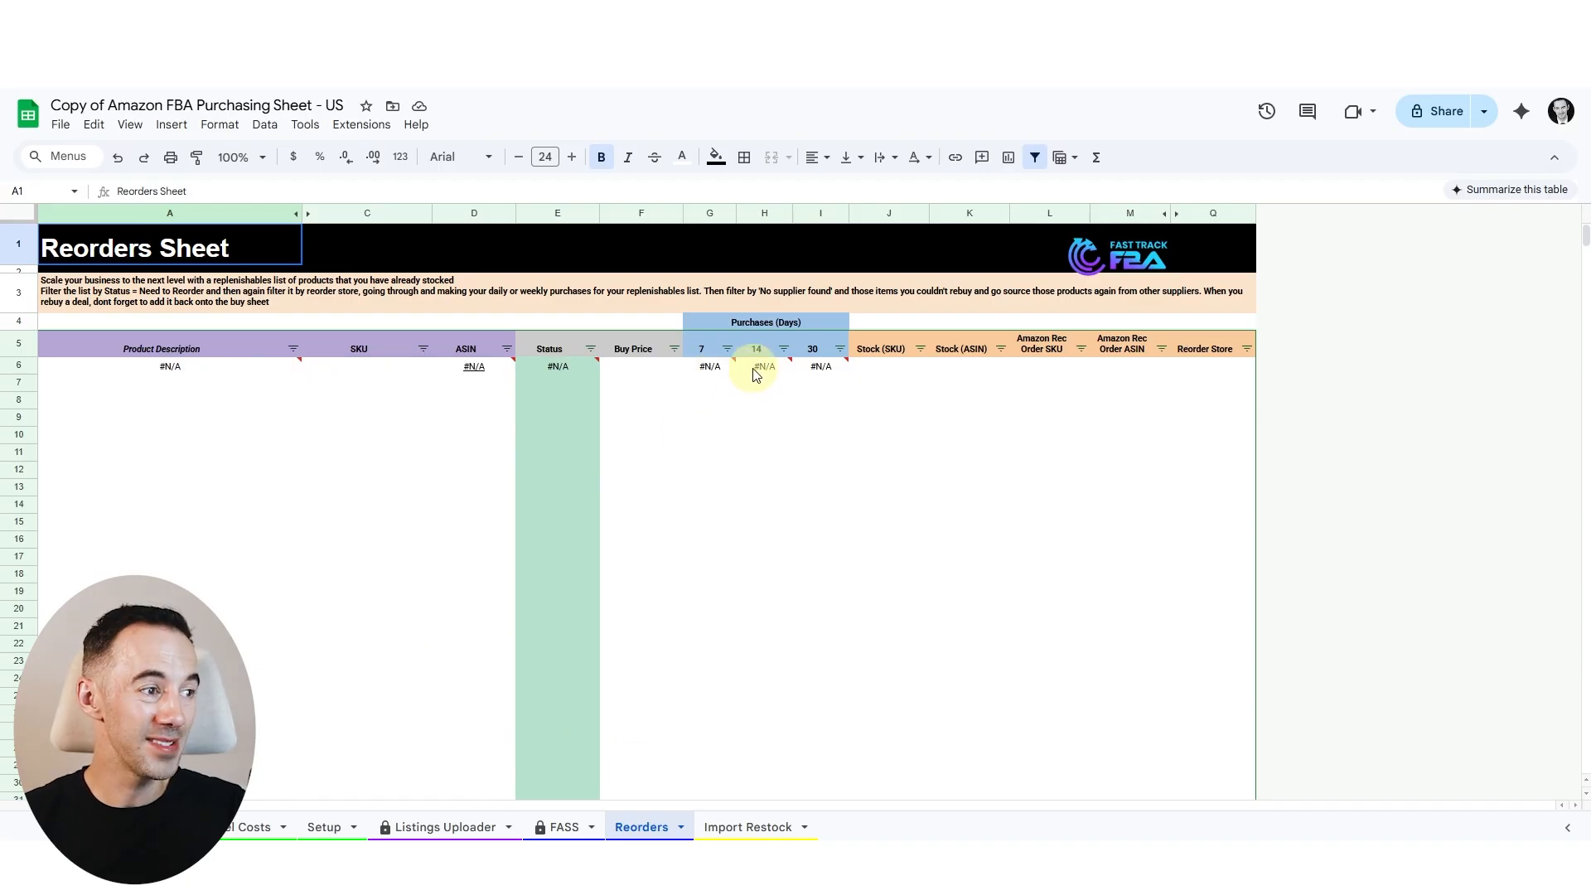
pyautogui.moveTo(818, 377)
pyautogui.click(1152, 454)
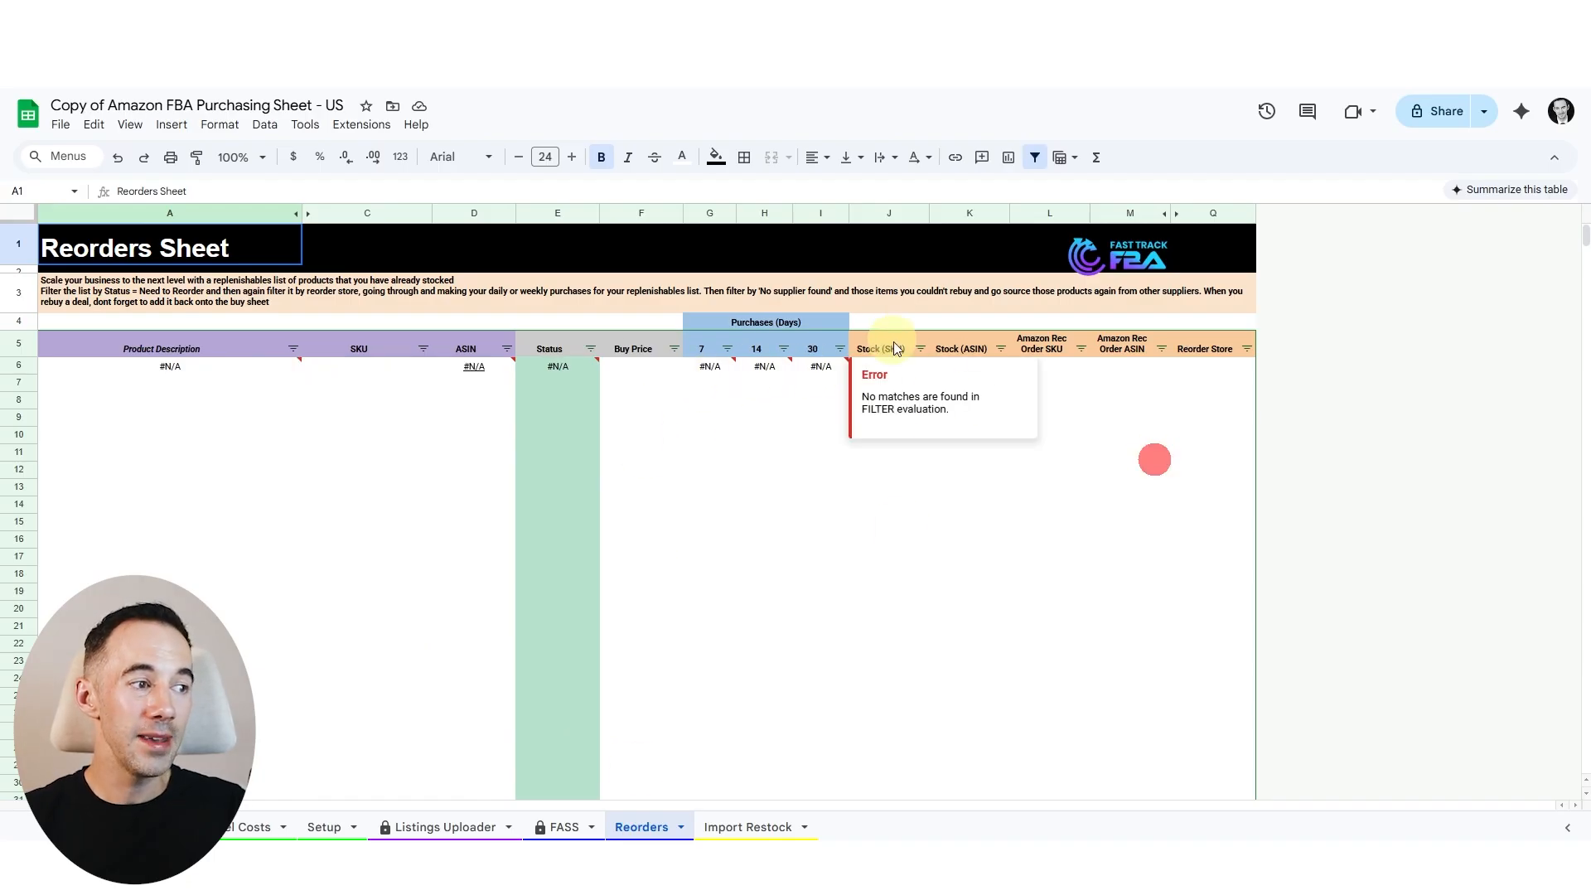